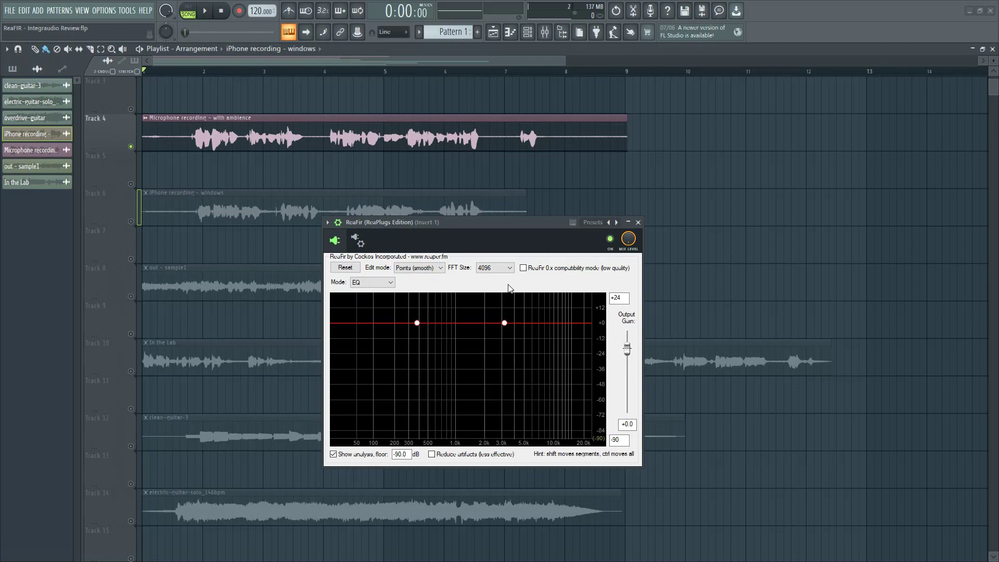
- Set the ReaFir mode to Subtract and view the available FFT sizes without changing the selection
left_click(388, 282)
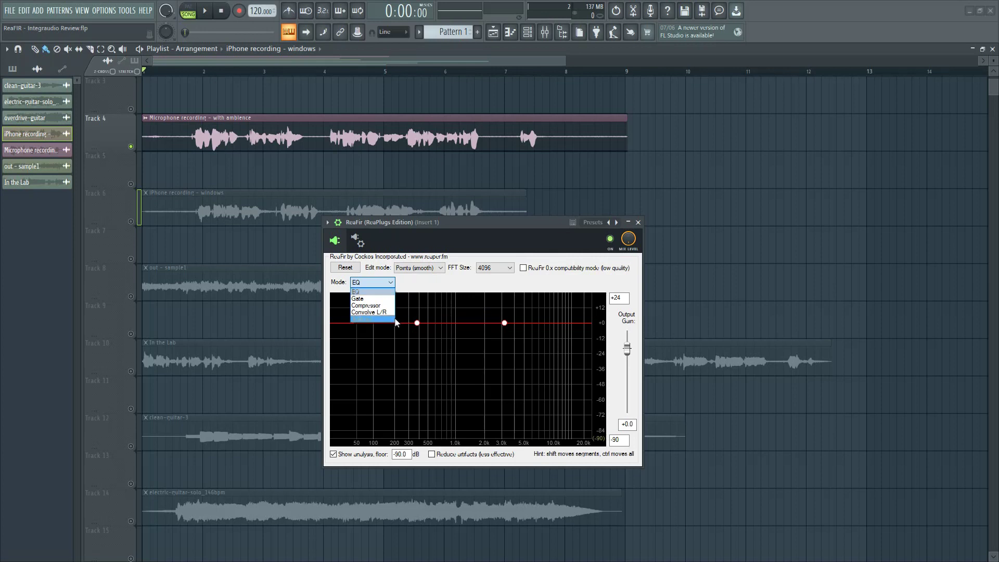
left_click(372, 319)
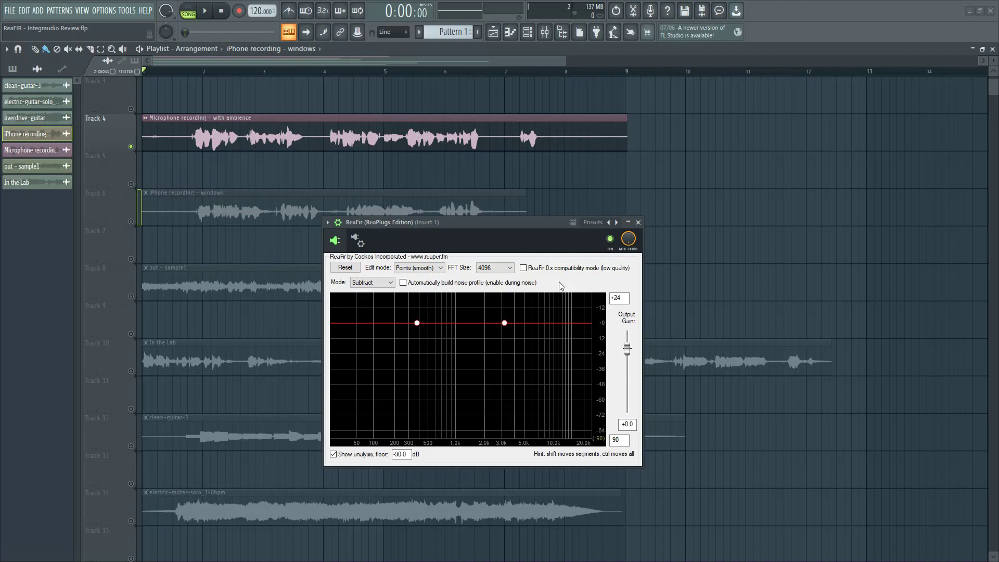
left_click(502, 267)
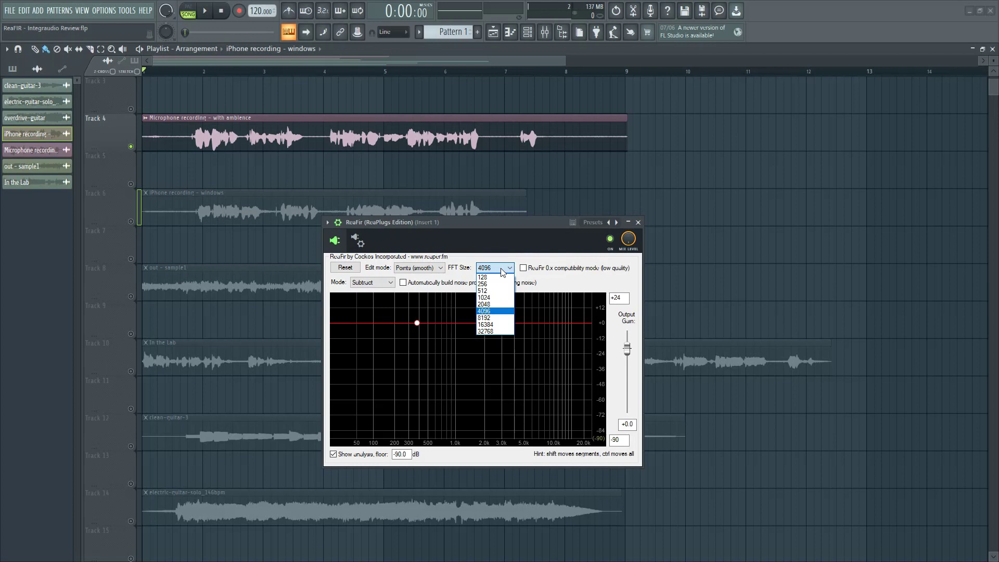
left_click(502, 271)
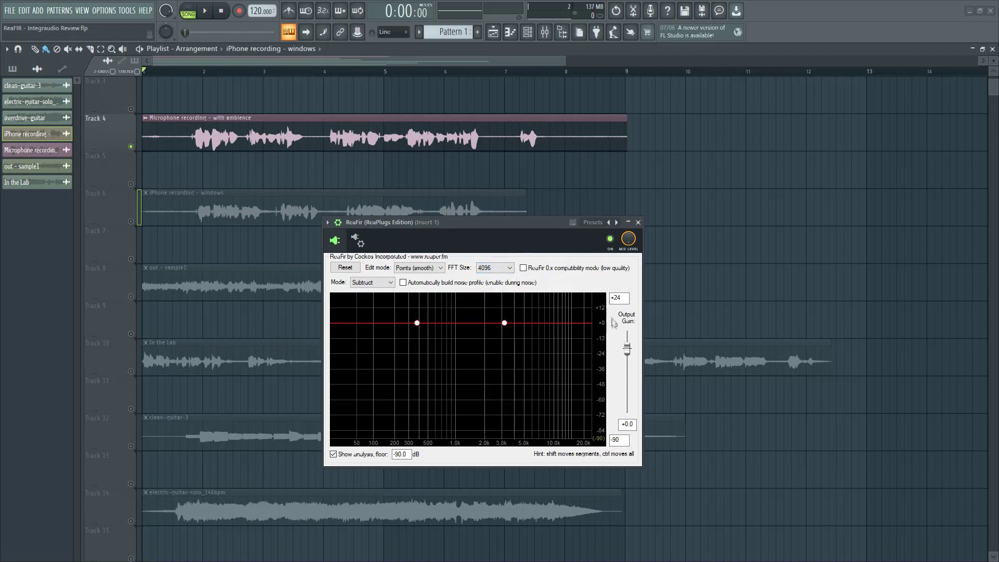
- Try out the output gain and pull a point near 2 kHz down on ReaFir's curve
mouse_move(628, 352)
left_mouse_down()
mouse_move(628, 370)
mouse_move(628, 353)
left_mouse_up()
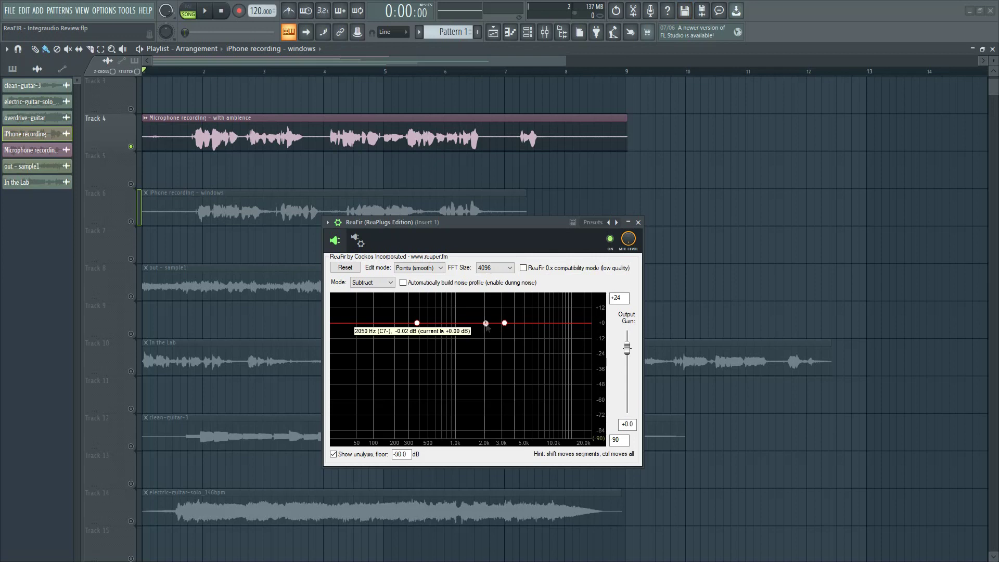
left_click_drag(488, 326, 489, 344)
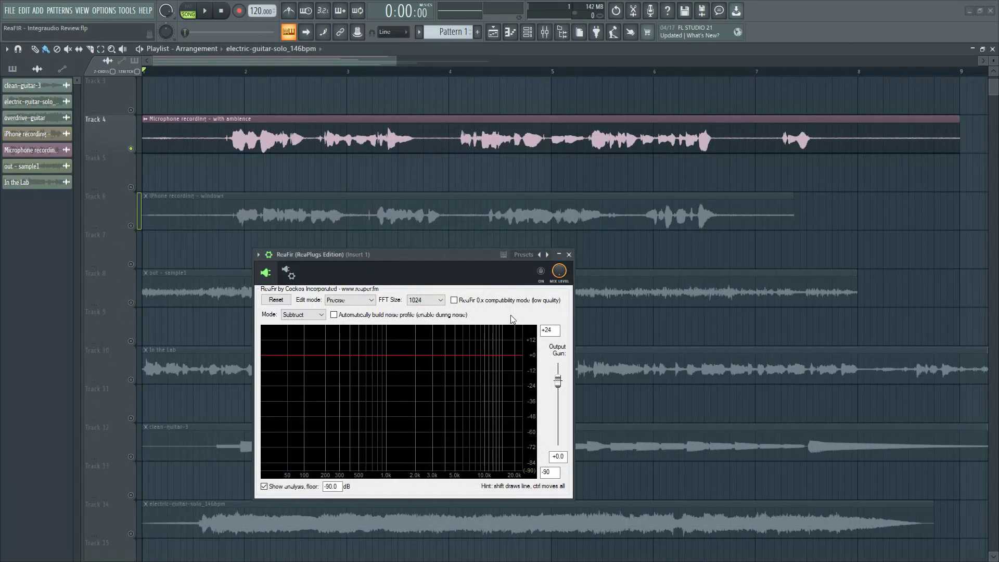
- Listen to the microphone recording on Track 4 with ReaFir bypassed, and stop playback
key("space")
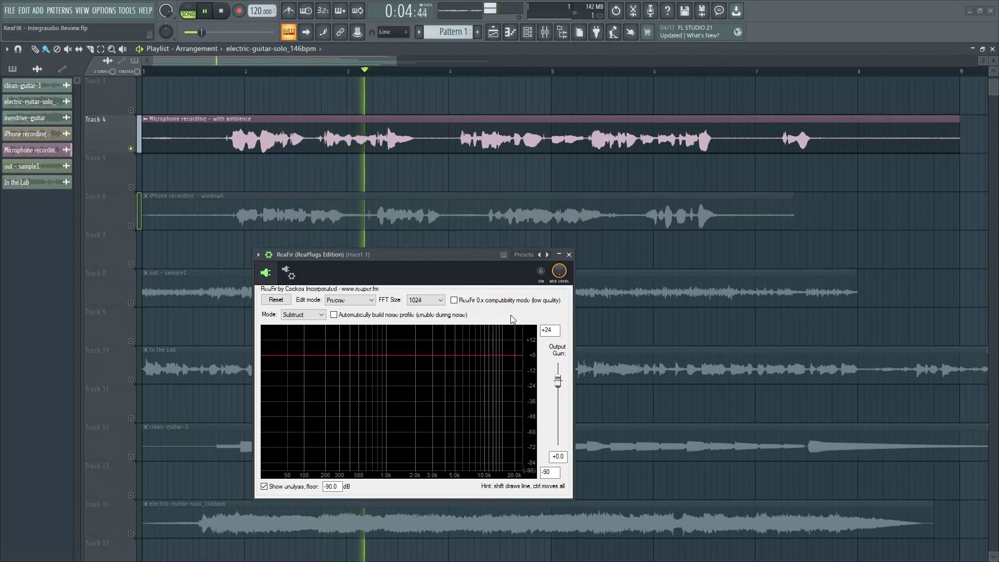
key("space")
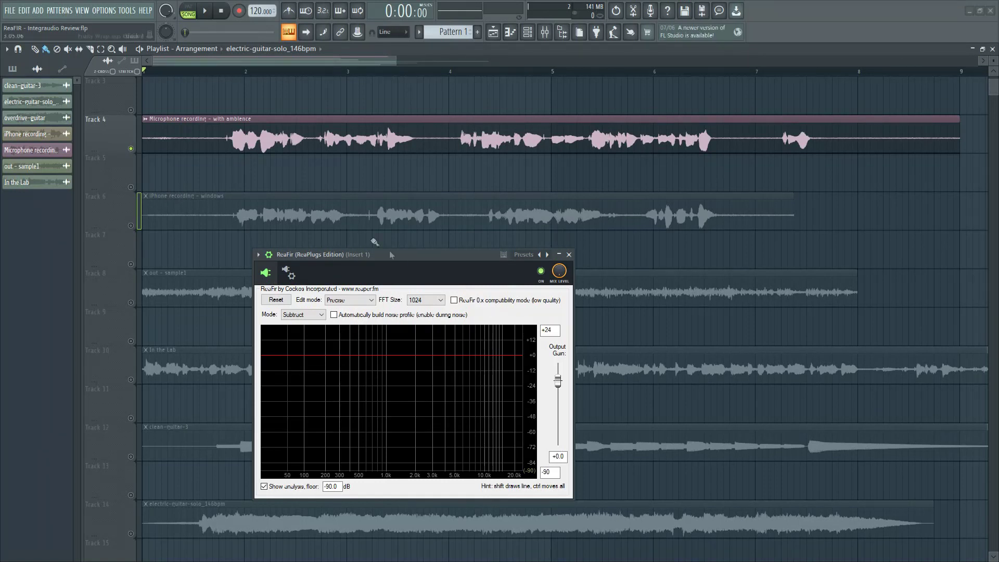
- Select the quiet opening from 1:01:00 to 1:13:00, build ReaFir's noise profile automatically while it plays, and turn profile building off
left_click_drag(148, 72, 218, 73)
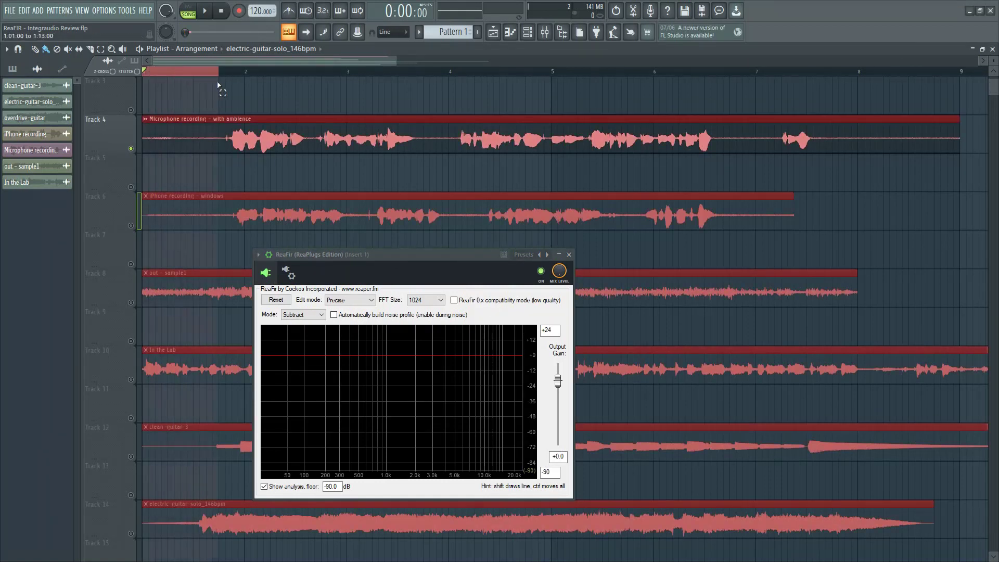
key("space")
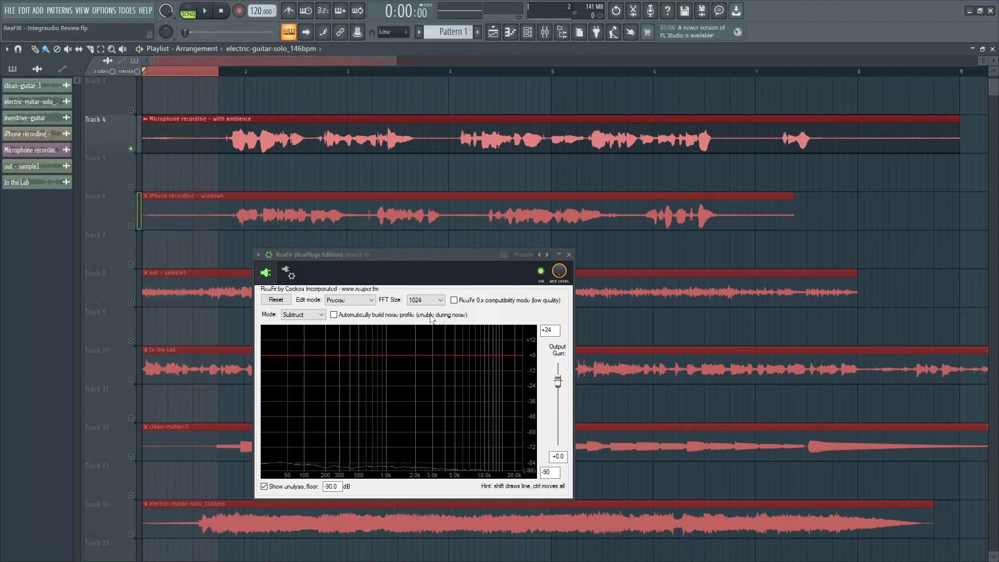
key("space")
left_click(334, 315)
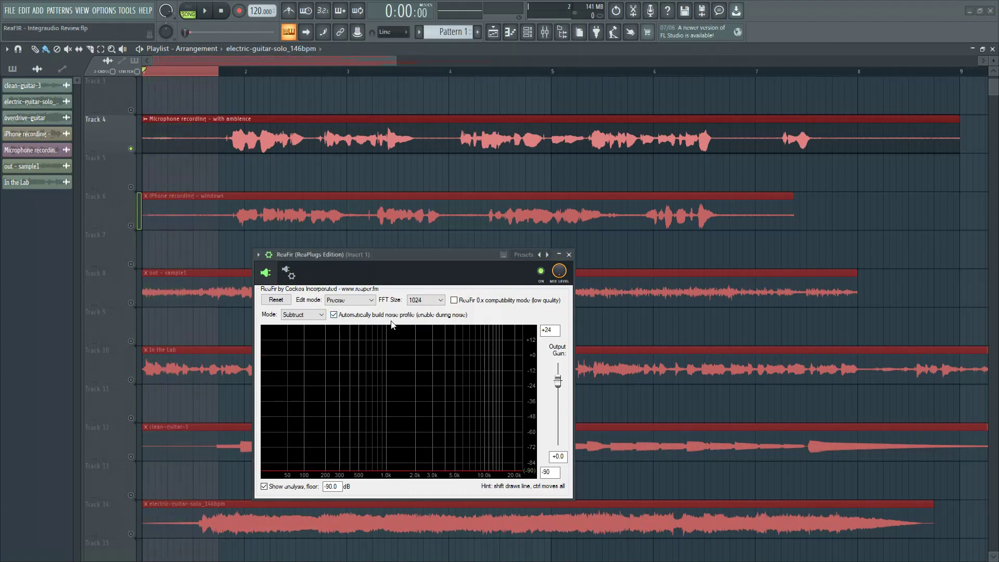
key("space")
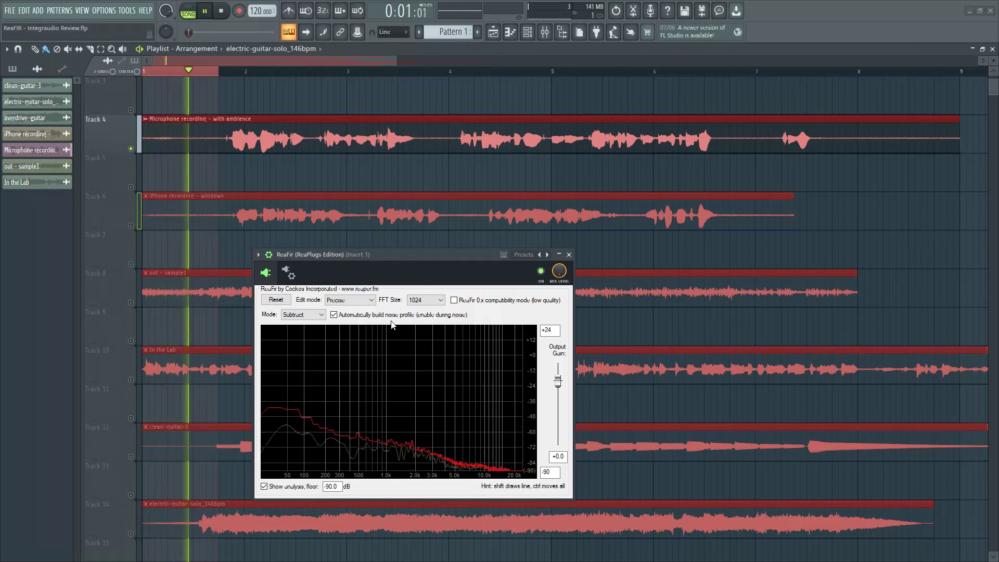
key("space")
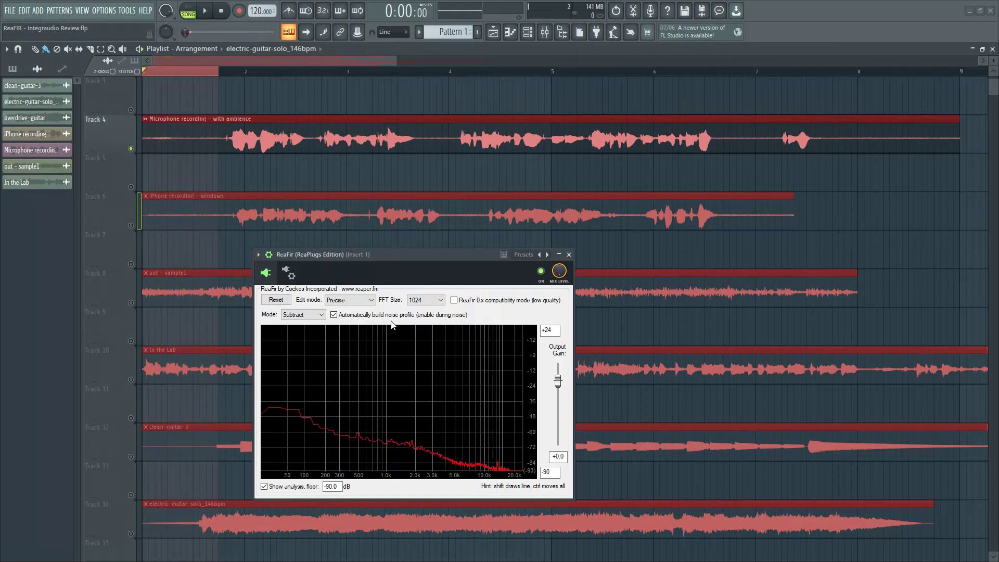
left_click(334, 315)
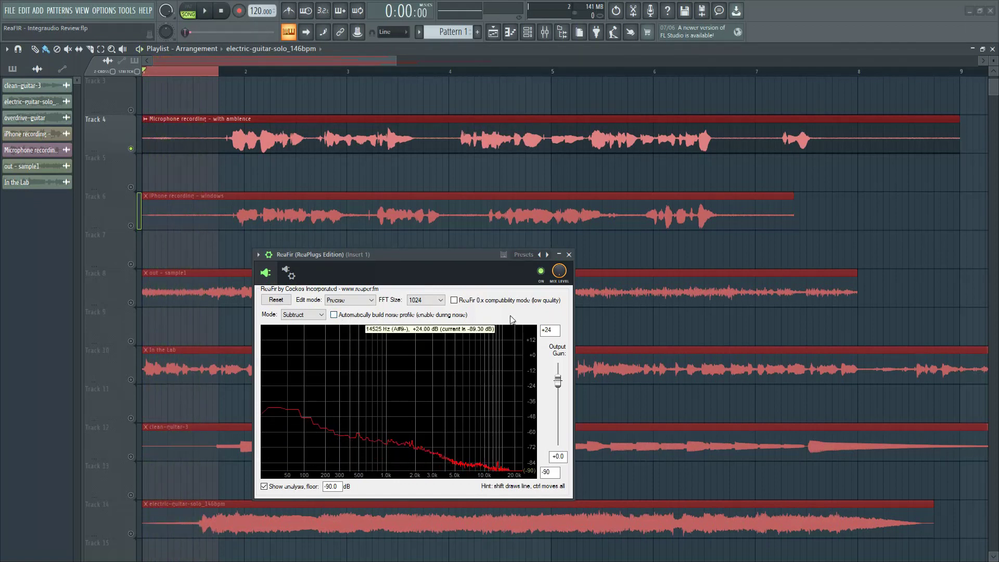
- Listen to the microphone recording with the noise profile subtracted, and stop playback
key("space")
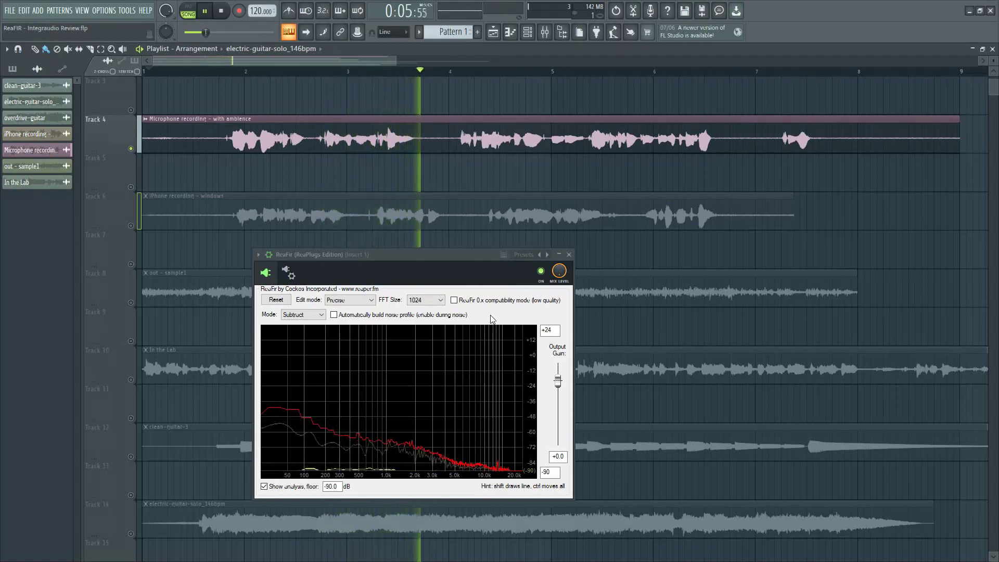
key("space")
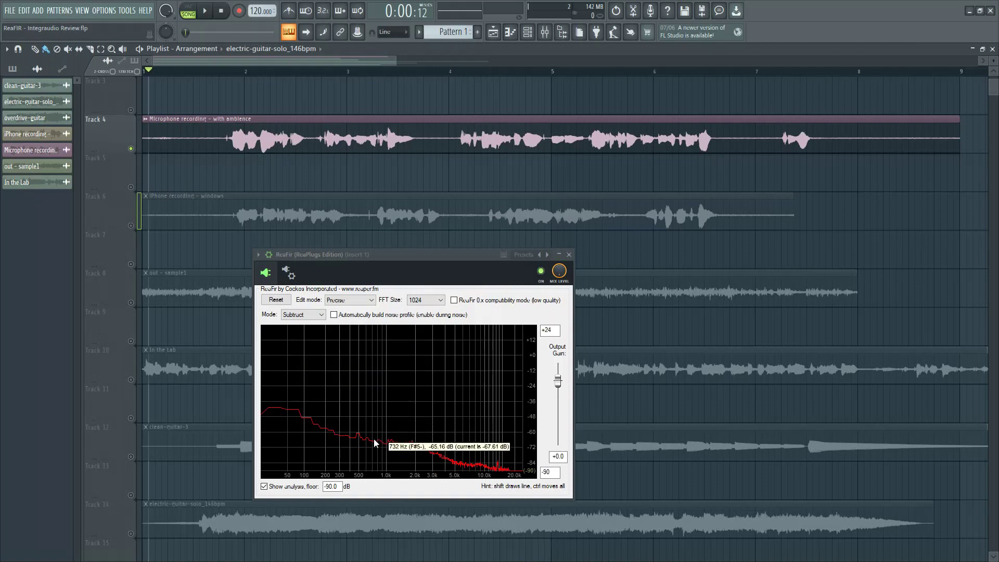
- Set ReaFir's FFT size to 4096 while the microphone recording plays, and stop playback
key("space")
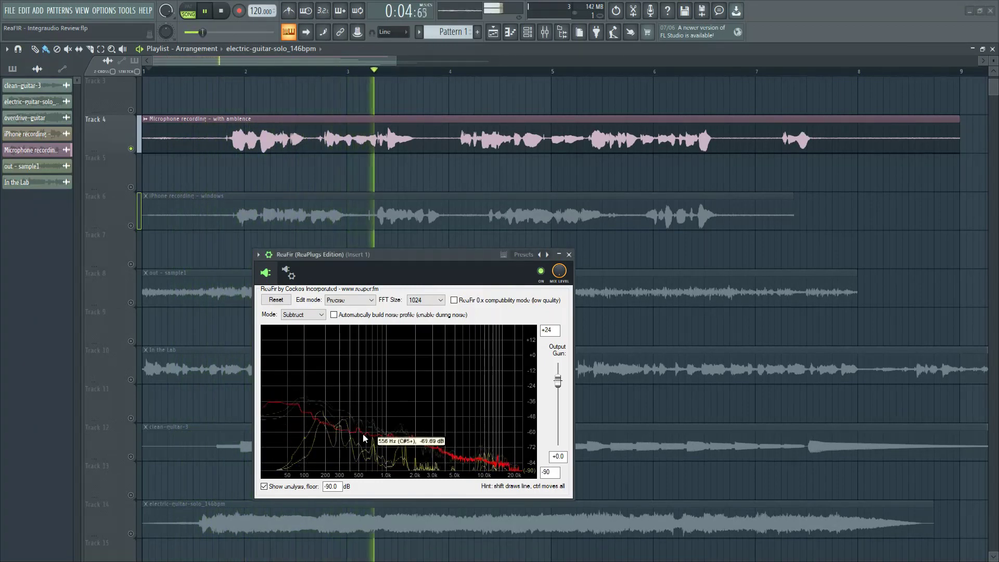
left_click(422, 300)
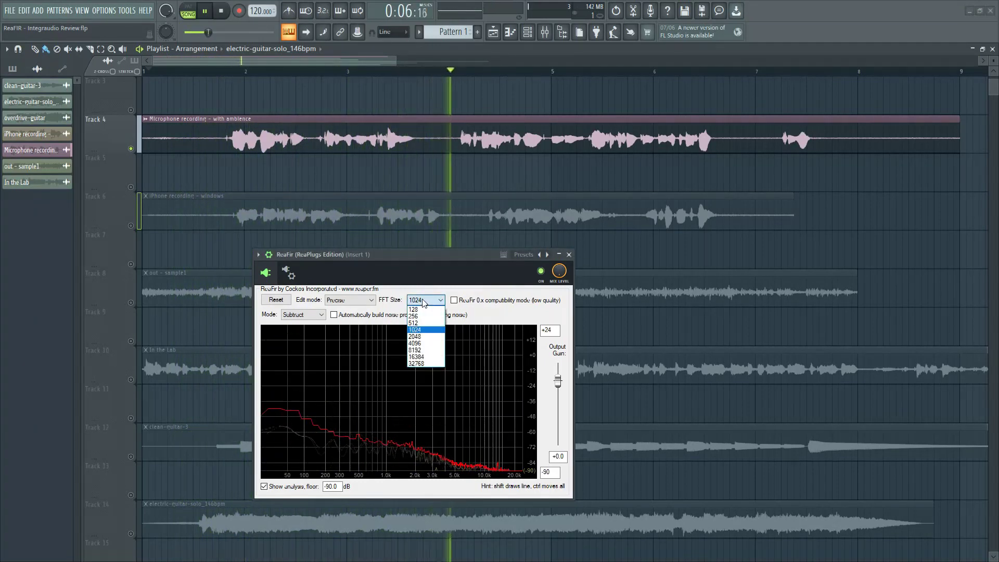
left_click(419, 344)
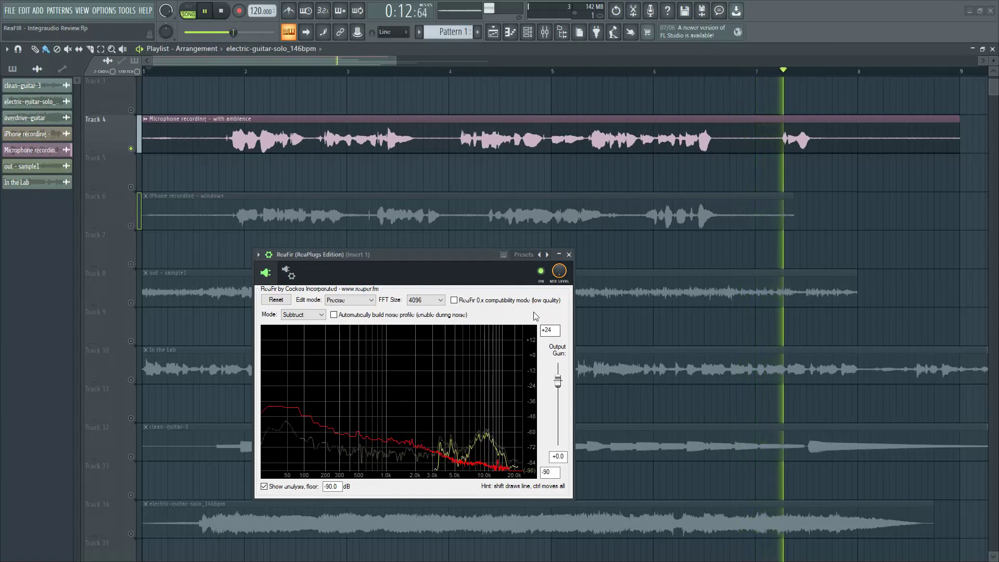
key("space")
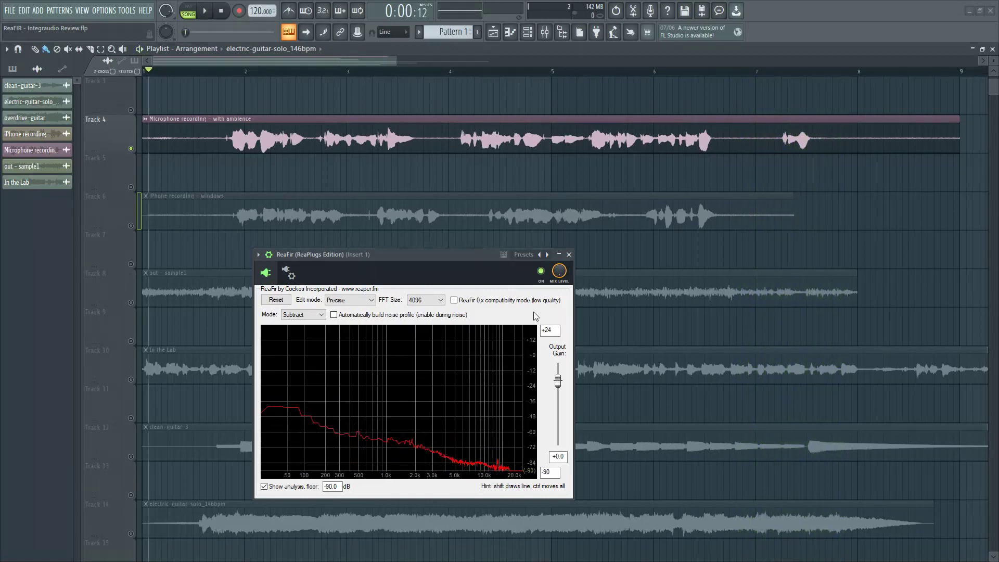
- Play the microphone recording again and toggle ReaFir off and on to compare the noise reduction
key("space")
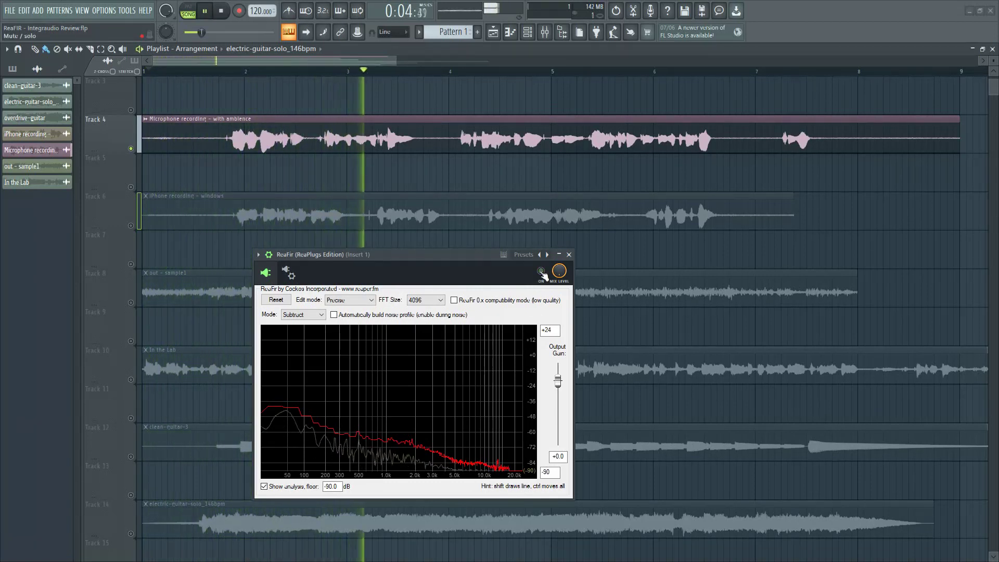
left_click(541, 272)
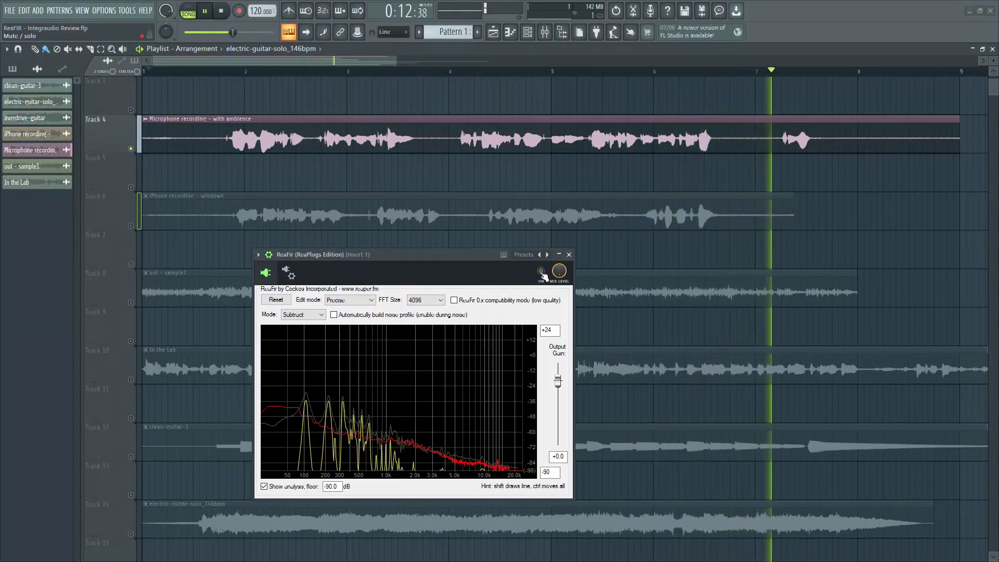
key("space")
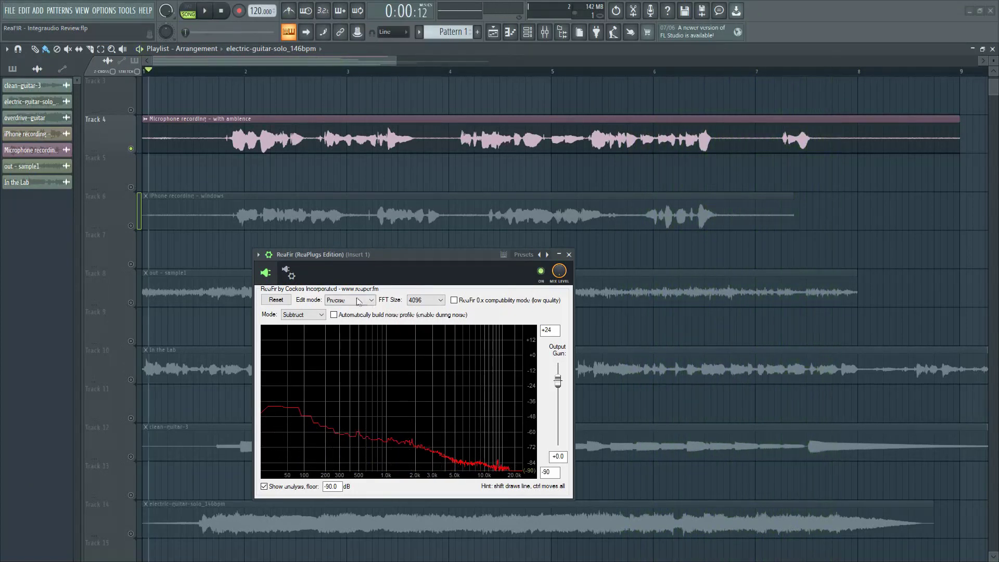
- Keep the edit mode at Precise, raise the noise curve near 82 Hz to about -29 dB, and reset the curve
left_click(358, 301)
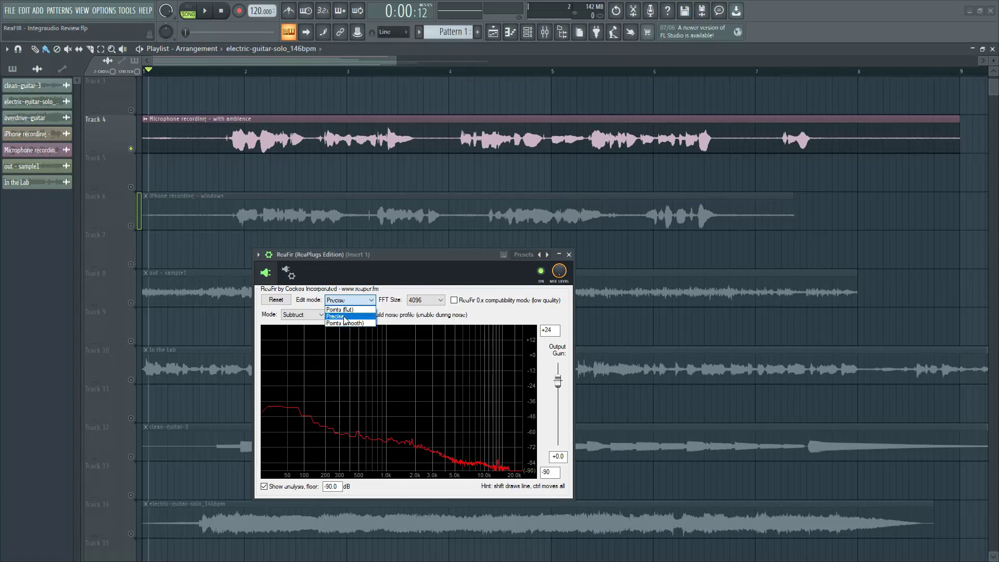
left_click(345, 317)
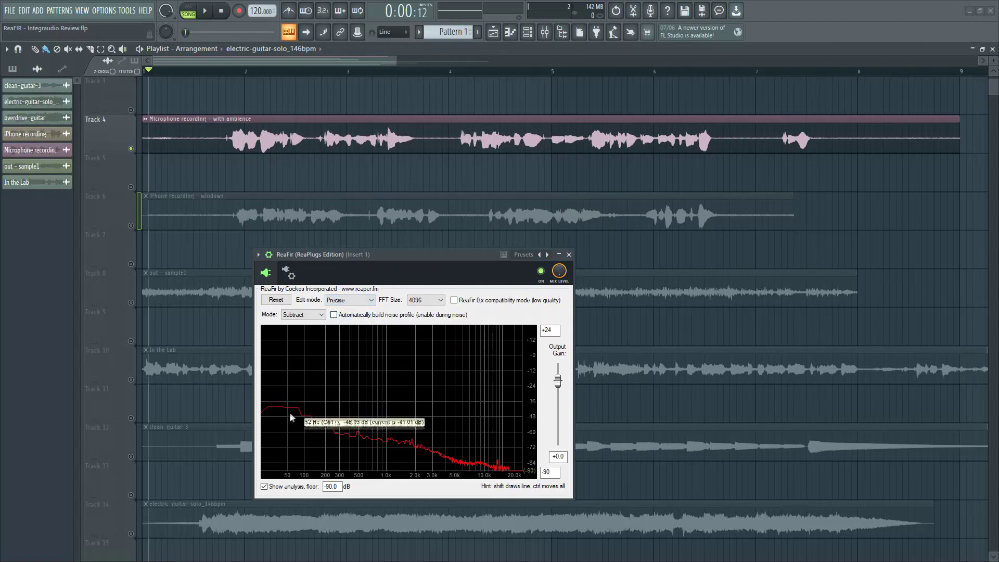
mouse_move(293, 412)
left_mouse_down()
mouse_move(292, 390)
mouse_move(292, 418)
mouse_move(315, 434)
mouse_move(279, 412)
mouse_move(299, 398)
left_mouse_up()
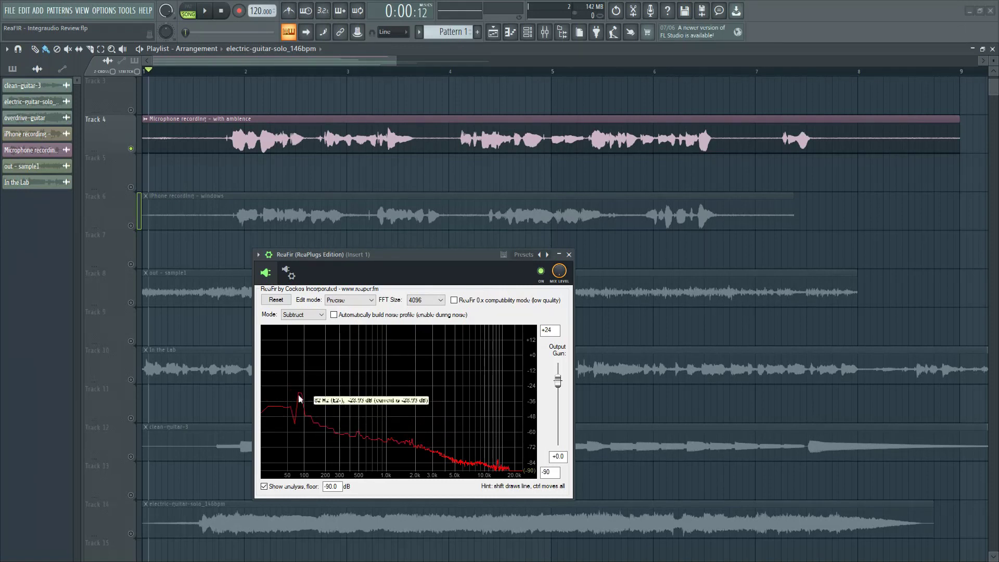
left_click(275, 300)
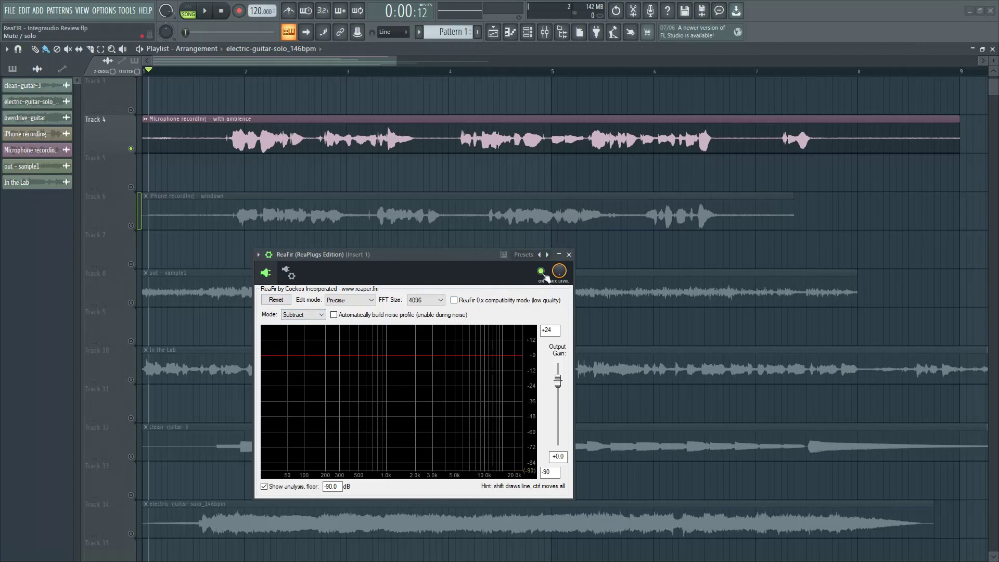
- Solo the iPhone recording on Track 6 and listen to it with ReaFir bypassed
scroll(134, 190, "down", 1)
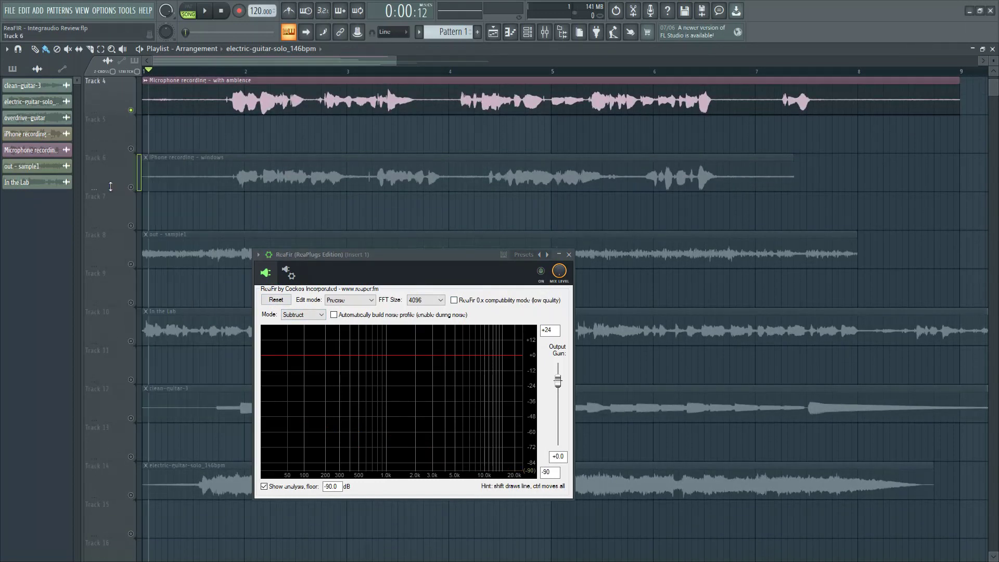
right_click(130, 186)
key("space")
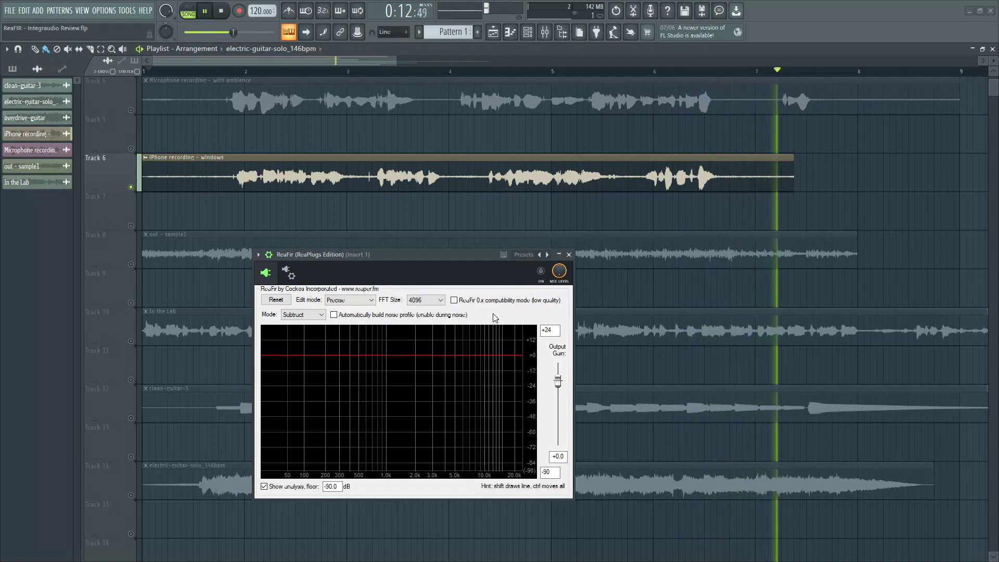
key("space")
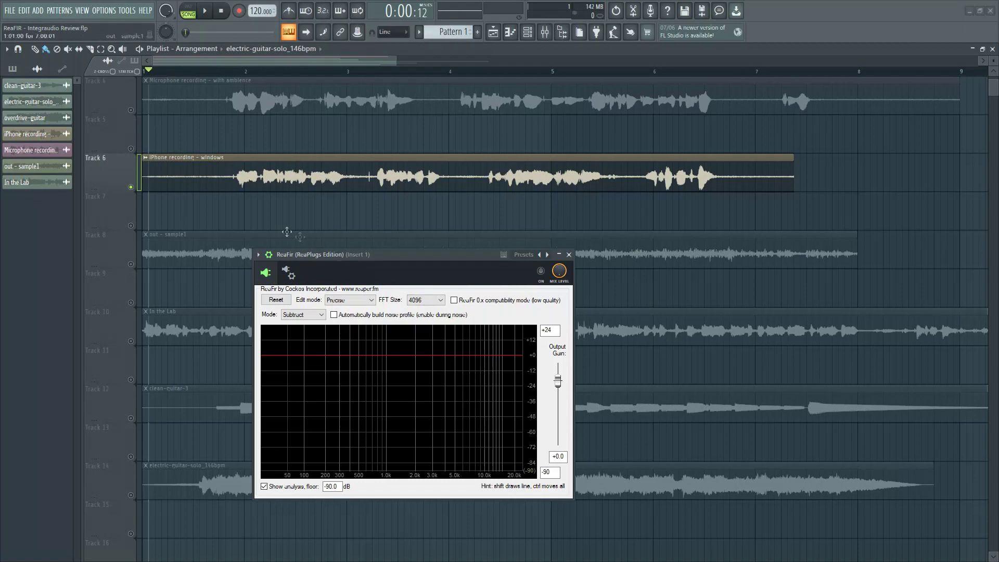
- Select the quiet opening before the speech and build a new ReaFir noise profile from the iPhone recording
left_click_drag(148, 77, 214, 84)
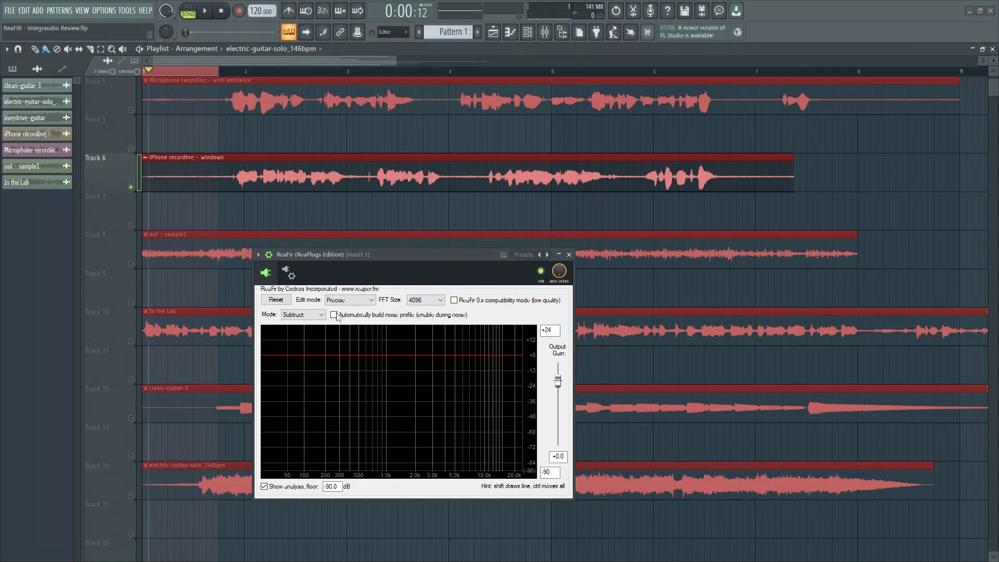
key("space")
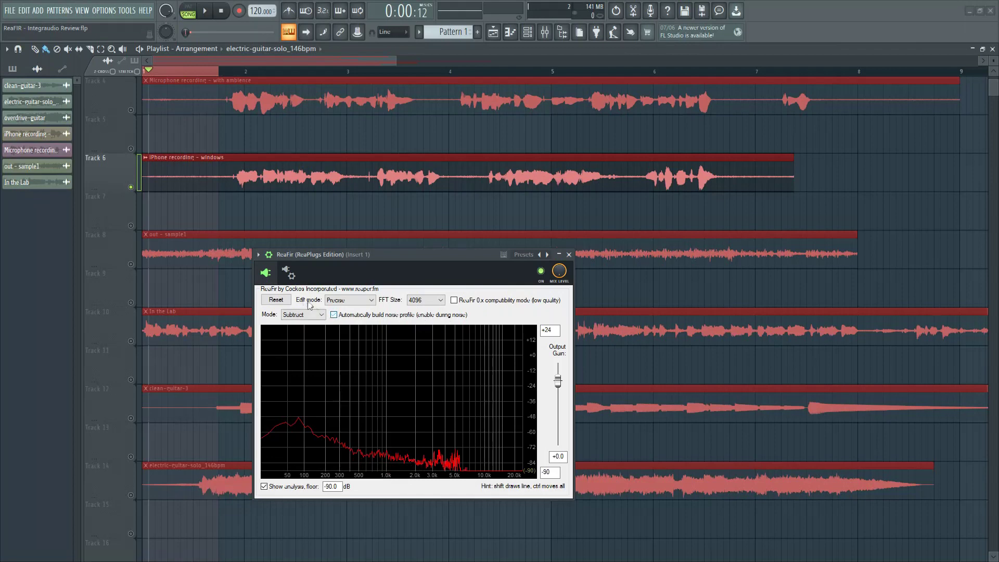
- Clear the time selection and play the iPhone recording, toggling ReaFir off and on to compare the noise reduction
left_click(149, 74)
key("space")
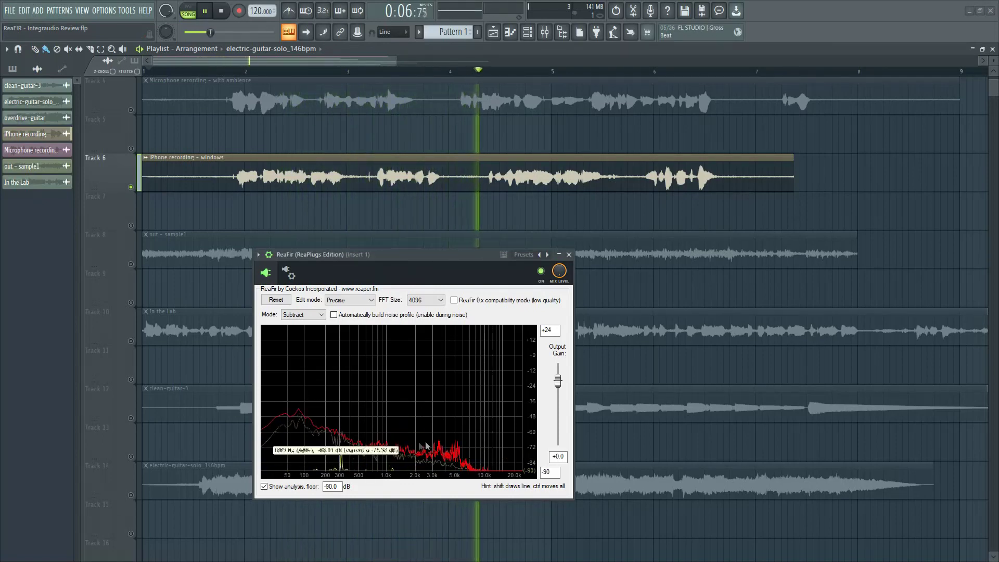
left_click(541, 272)
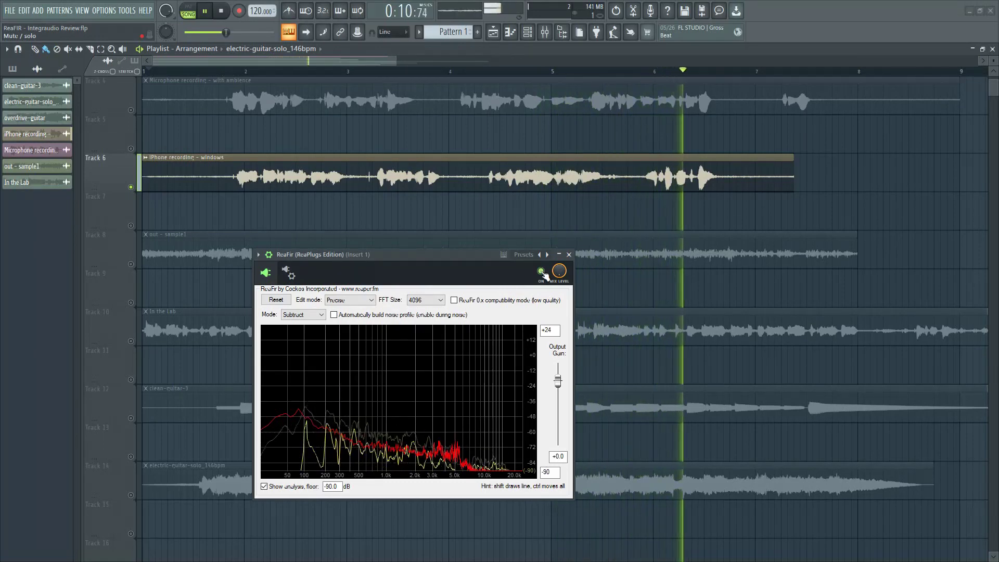
left_click(541, 271)
key("space")
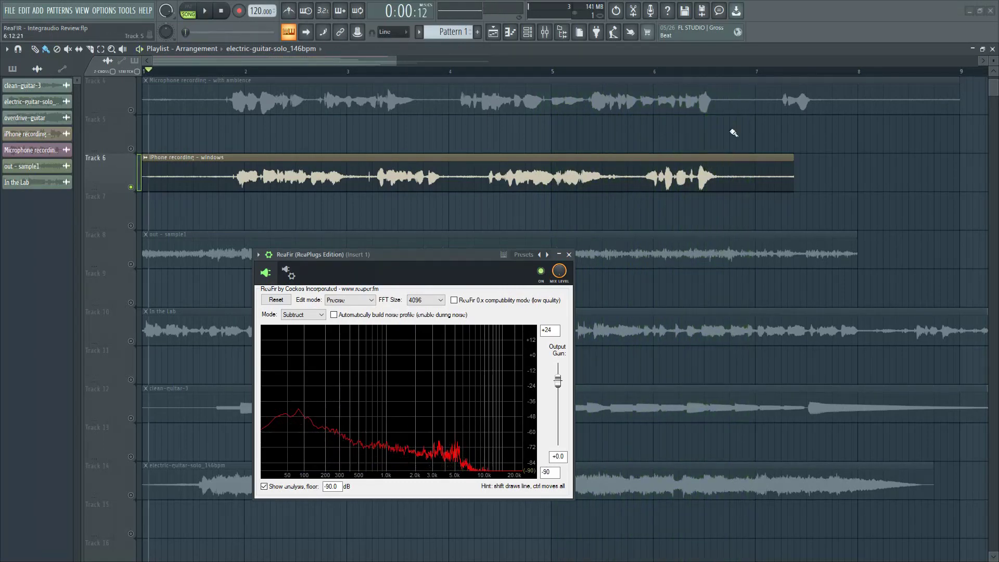
- Select the quiet tail after the speech in the iPhone recording and build a new ReaFir noise profile from it
left_click_drag(724, 79, 794, 82)
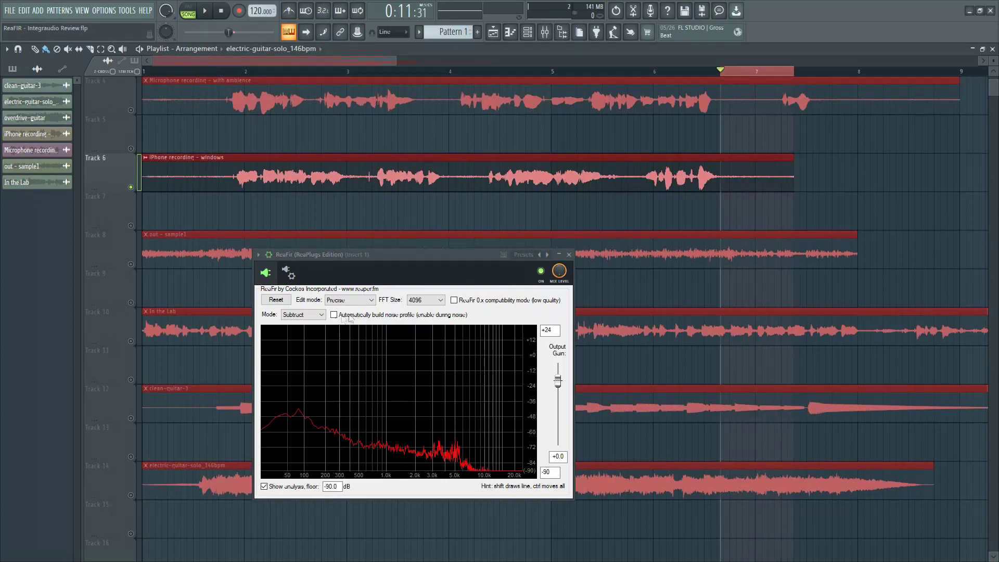
key("space")
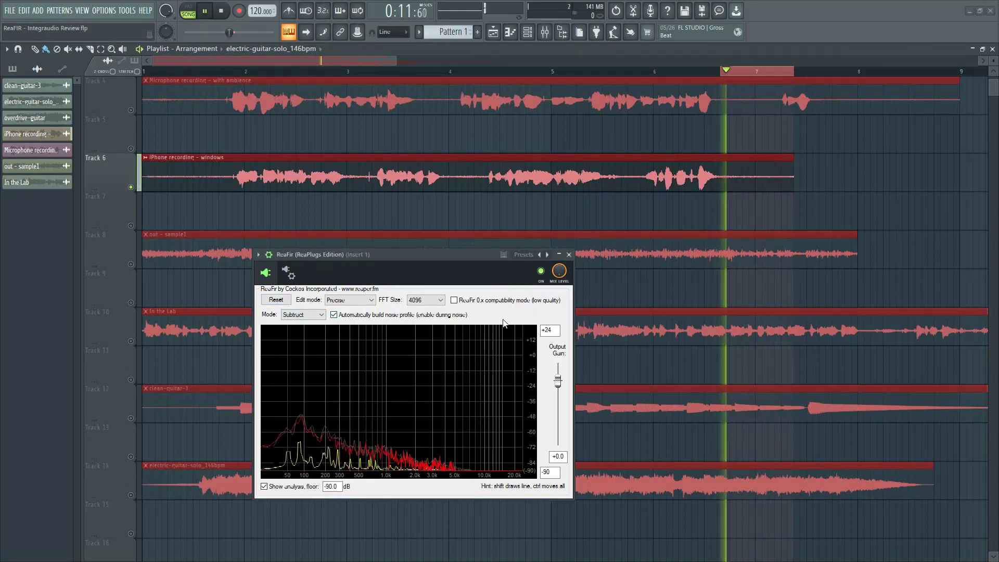
key("space")
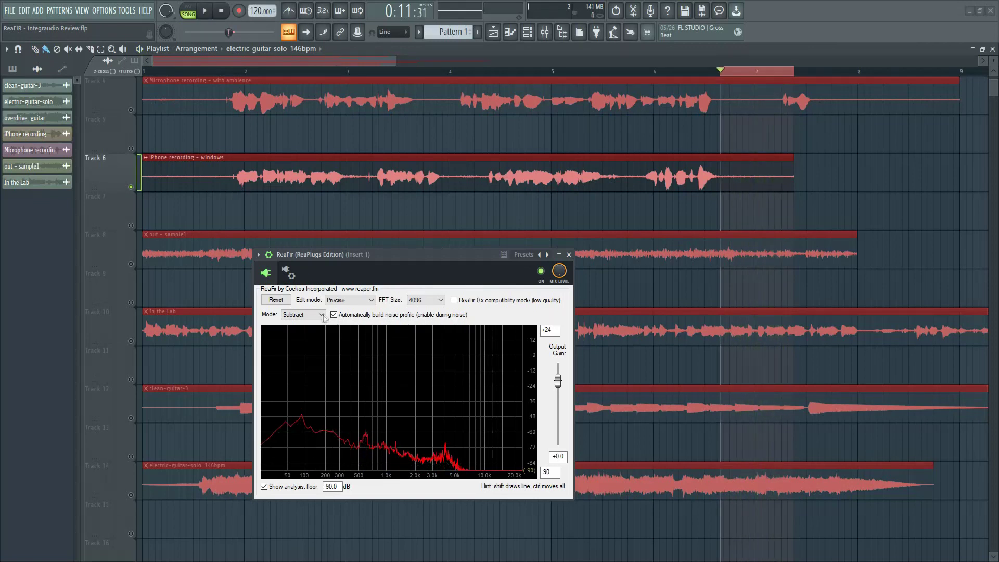
- Clear the time selection and play the iPhone recording from the start, bypassing and re-enabling ReaFir to compare the tail-based noise reduction
left_click(426, 234)
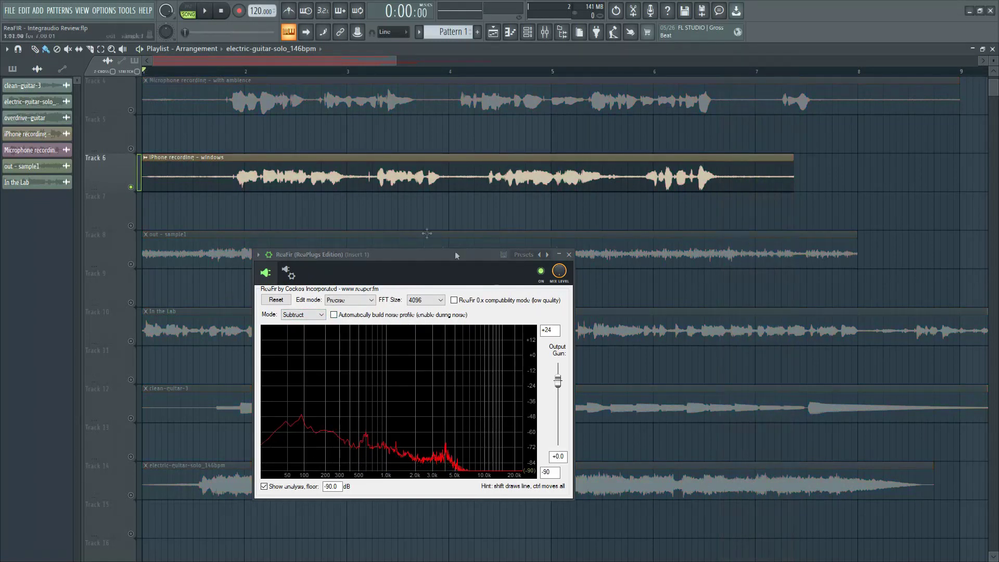
key("space")
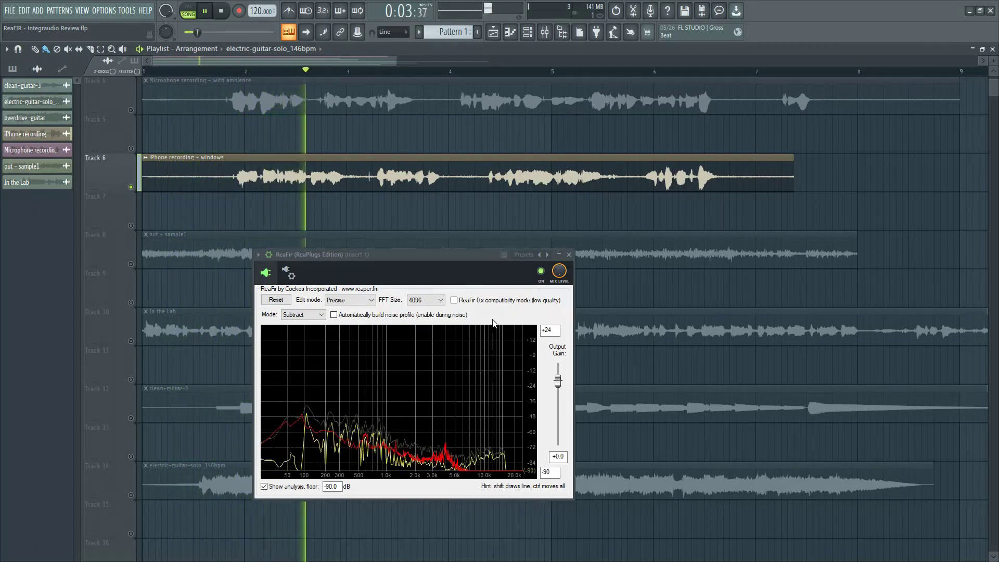
left_click(542, 271)
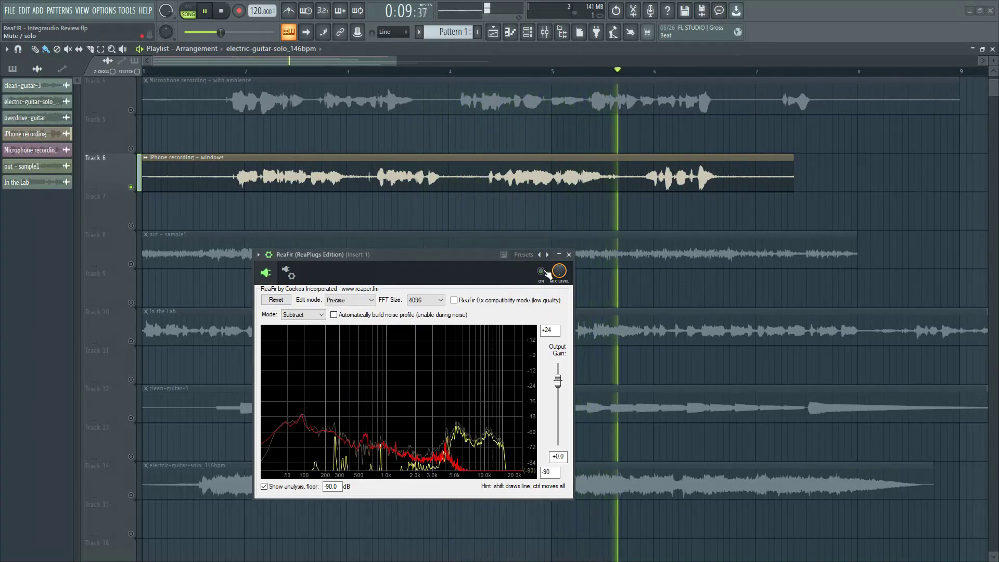
left_click(542, 271)
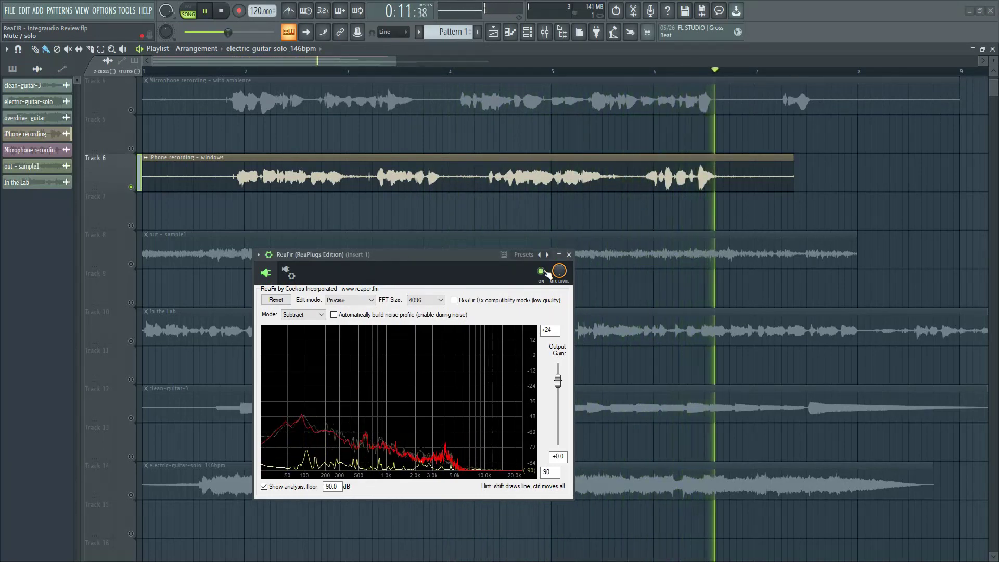
key("space")
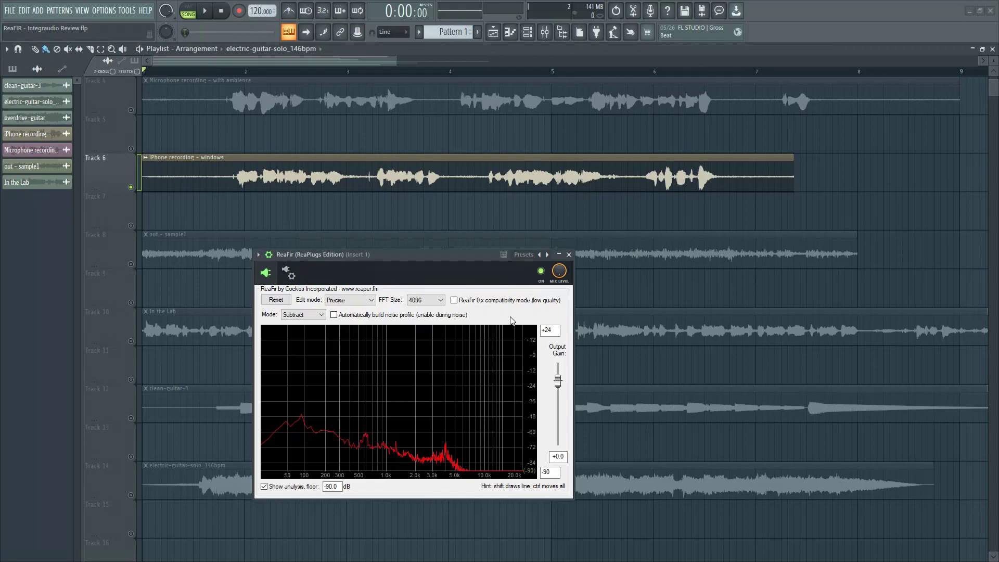
- Solo the out - sample1 clip on Track 8, reset ReaFir's curve, and listen to the clip with ReaFir bypassed
scroll(110, 281, "down", 2)
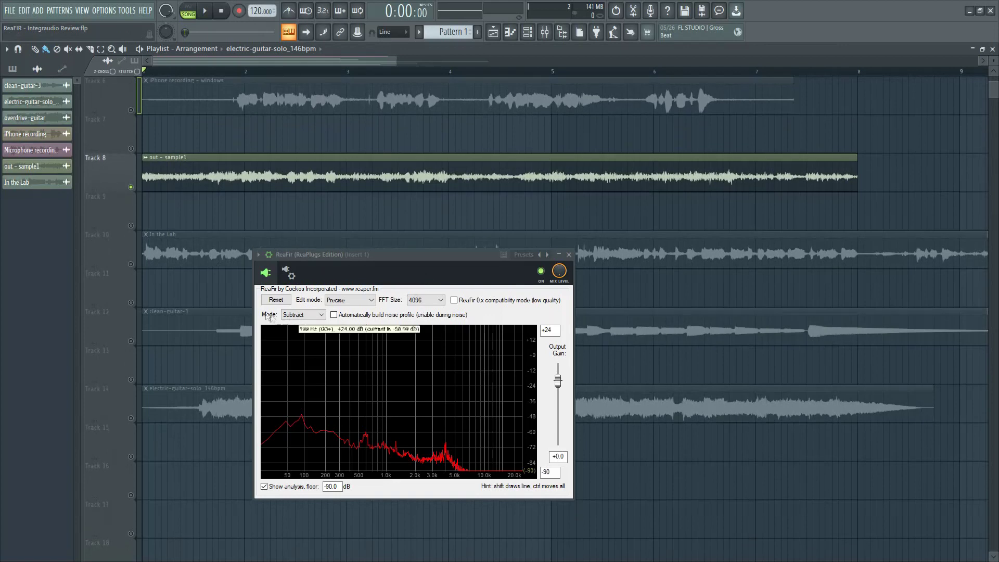
left_click(276, 299)
left_click(541, 271)
key("space")
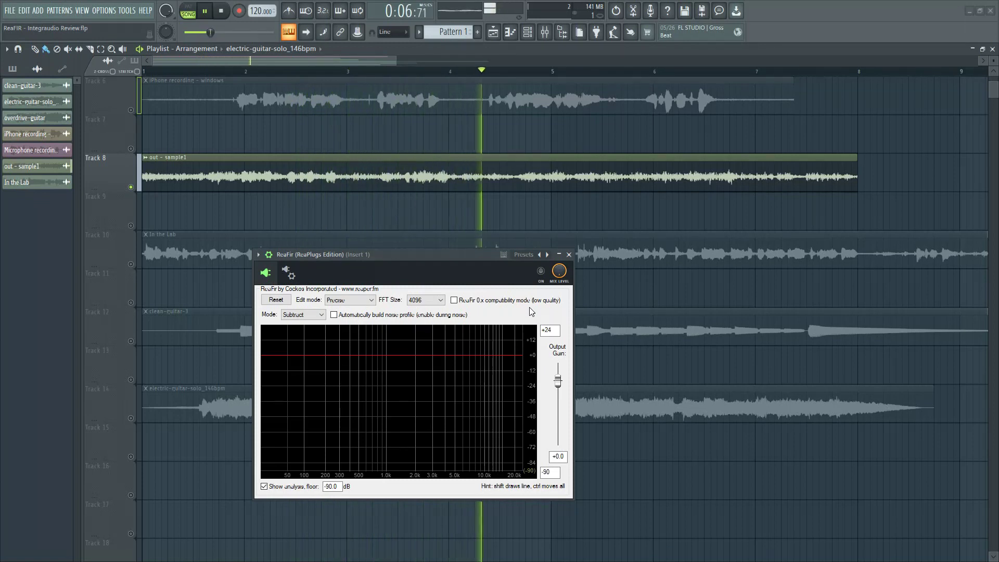
key("space")
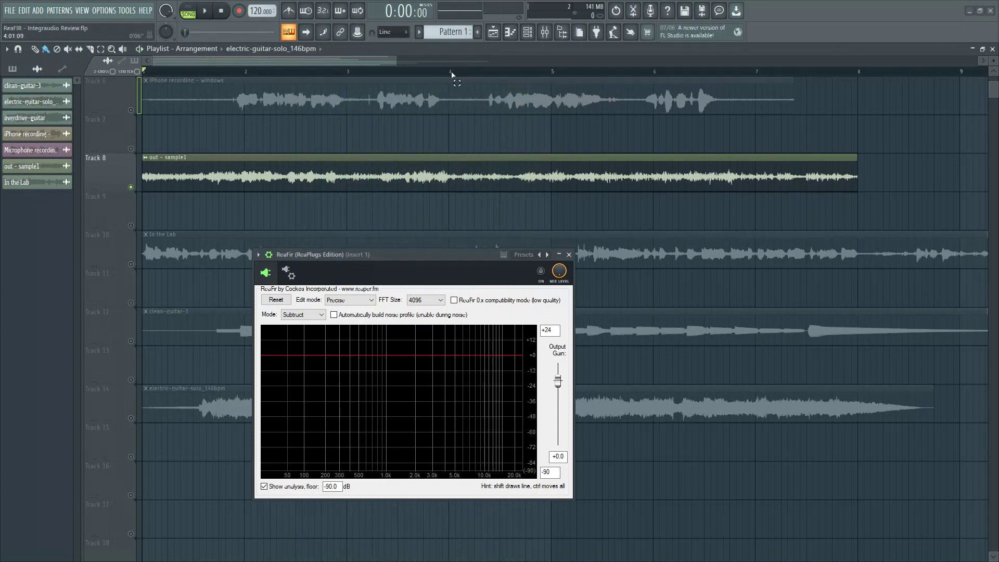
- Select the passage just after bar 4 in out - sample1, audition it, and build a ReaFir noise profile from it
left_click_drag(452, 74, 512, 74)
key("space")
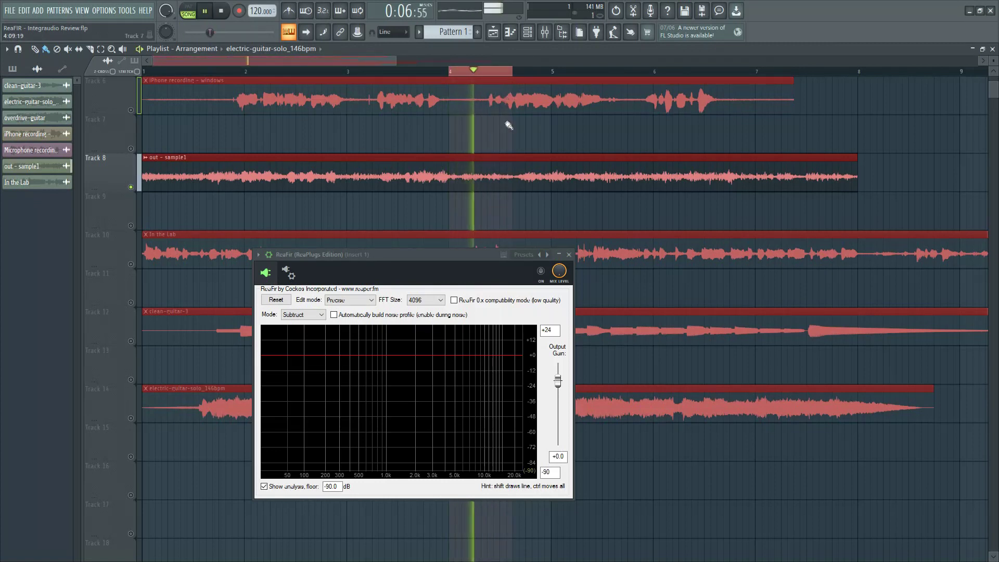
key("space")
left_click(334, 315)
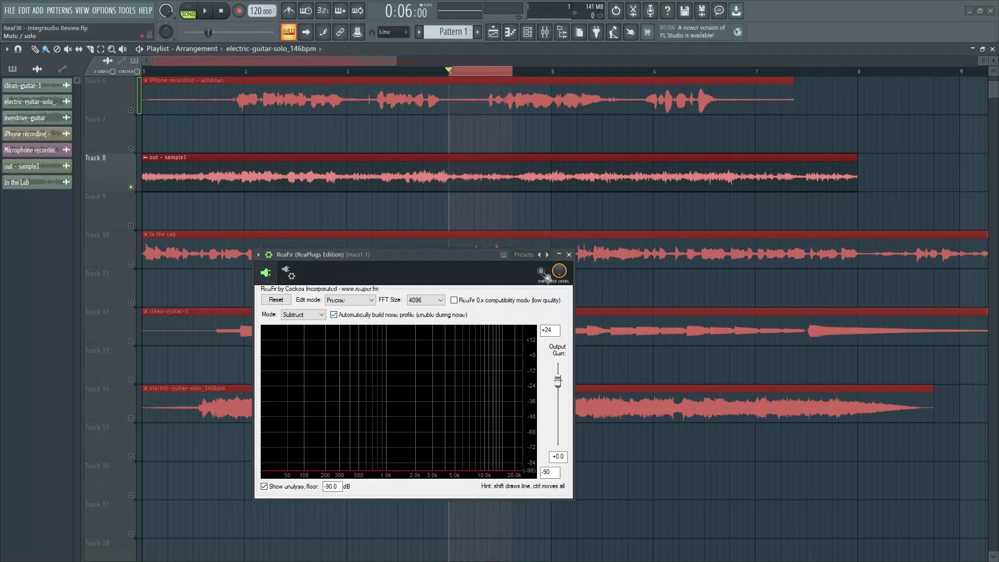
key("space")
key("space")
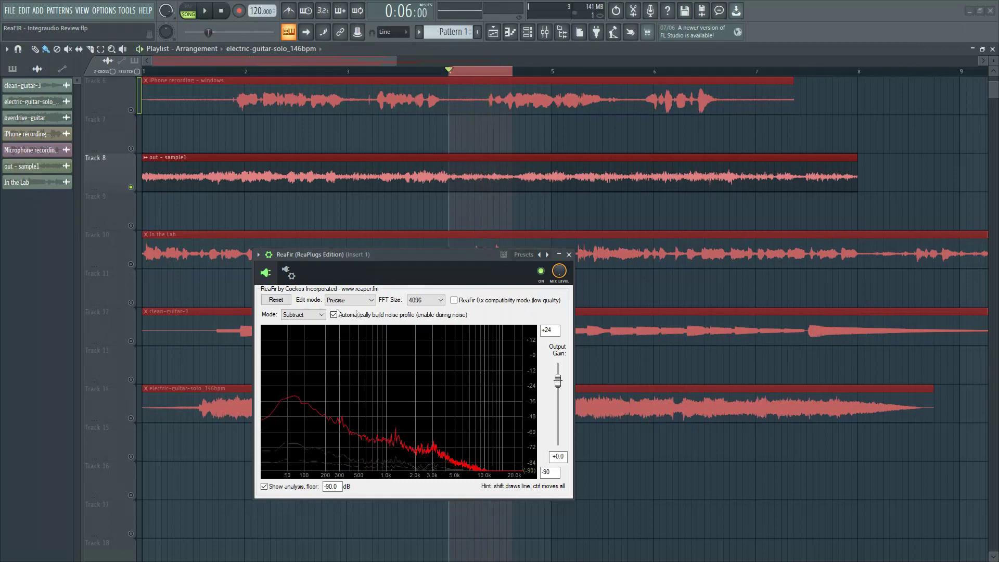
- Clear the time selection, play out - sample1 with ReaFir on and off, and raise the output gain to +7.2
left_click(156, 72)
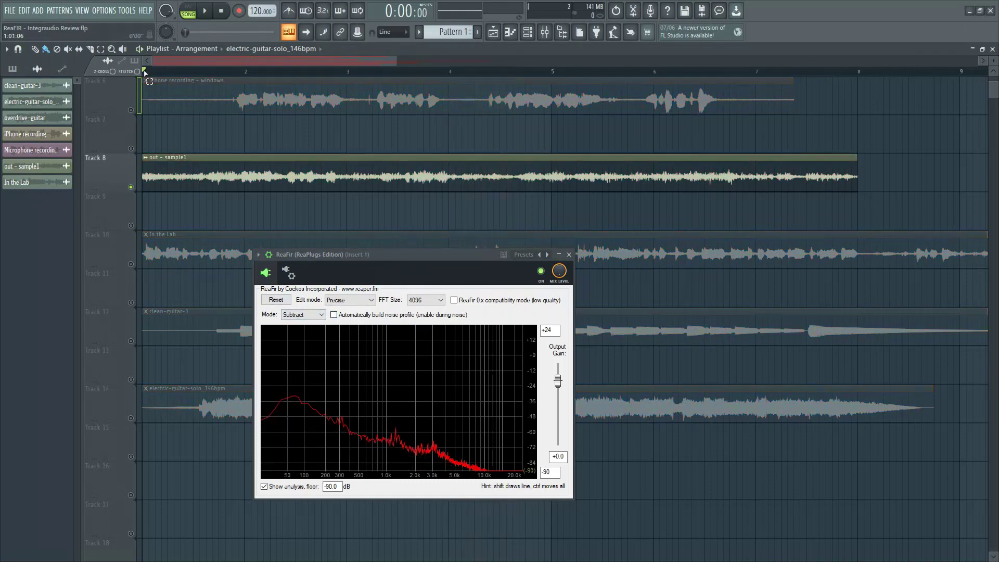
key("space")
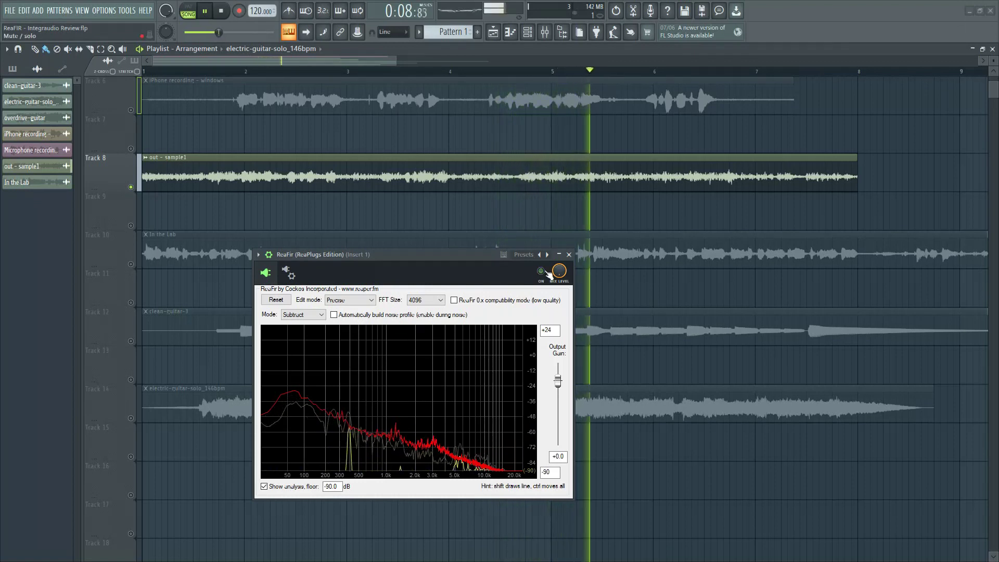
left_click_drag(559, 383, 558, 377)
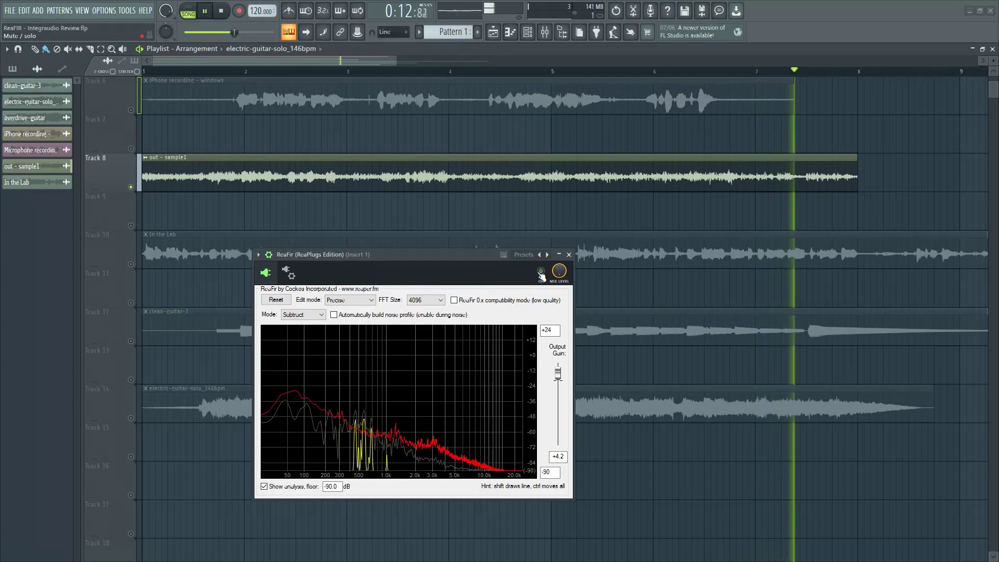
key("space")
key("space")
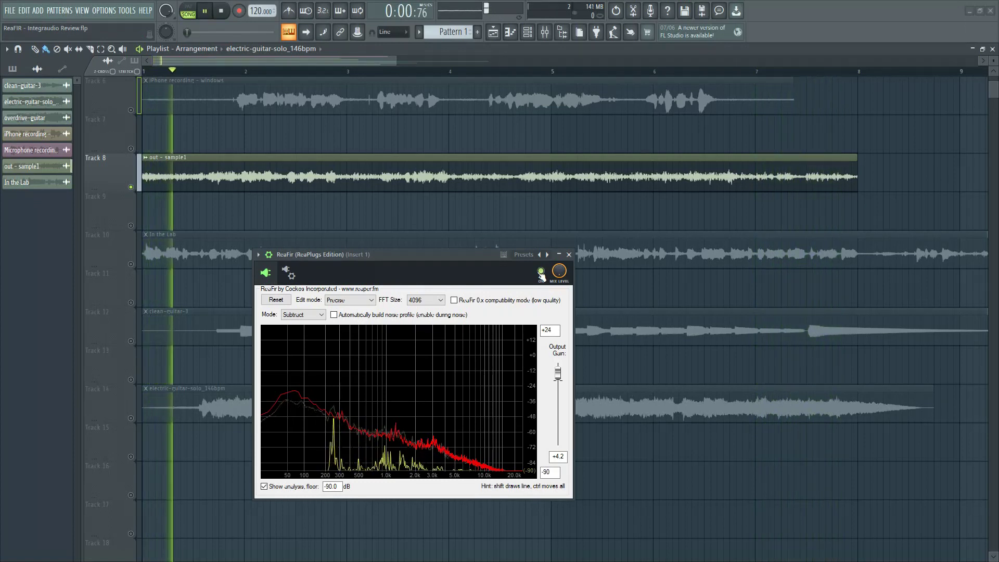
scroll(557, 378, "up", 3)
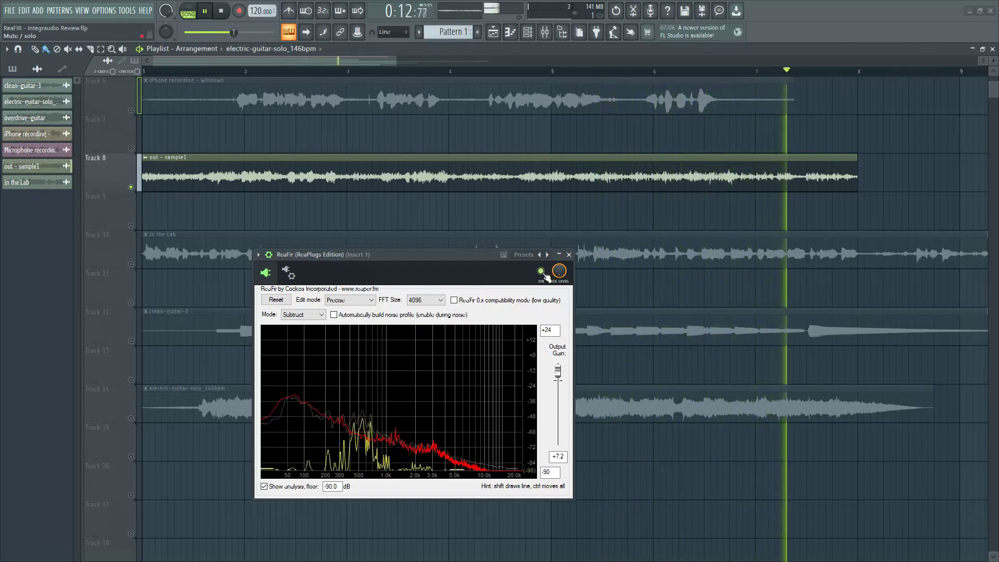
key("space")
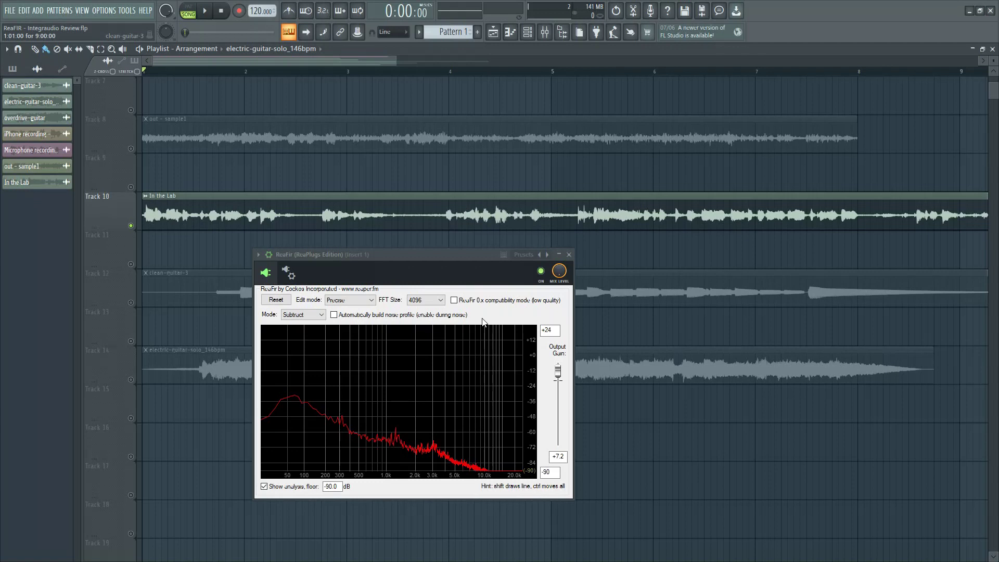
- Solo the In the Lab clip on Track 10, reset ReaFir's curve, and listen to the clip with ReaFir bypassed
left_click(277, 300)
key("space")
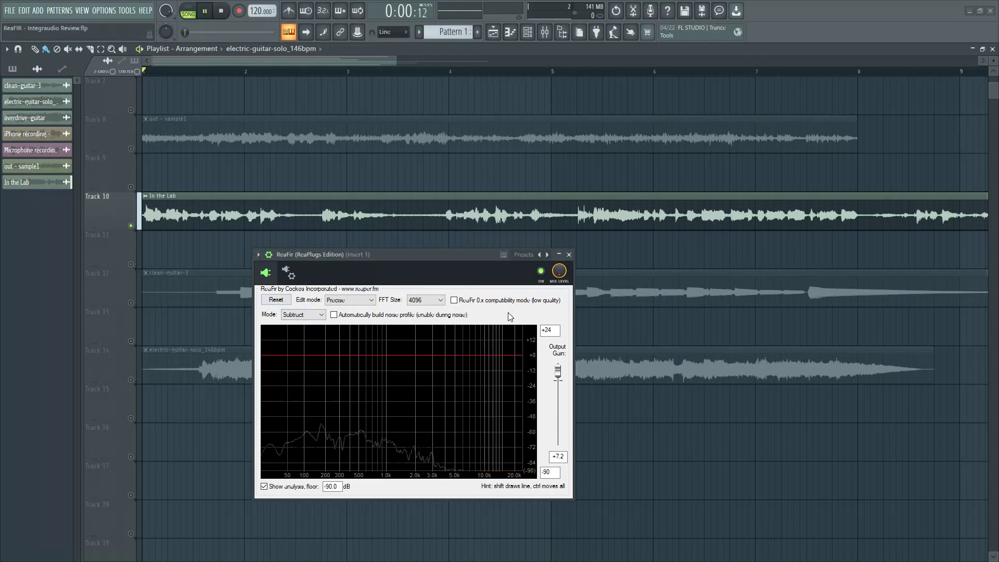
key("space")
key("space")
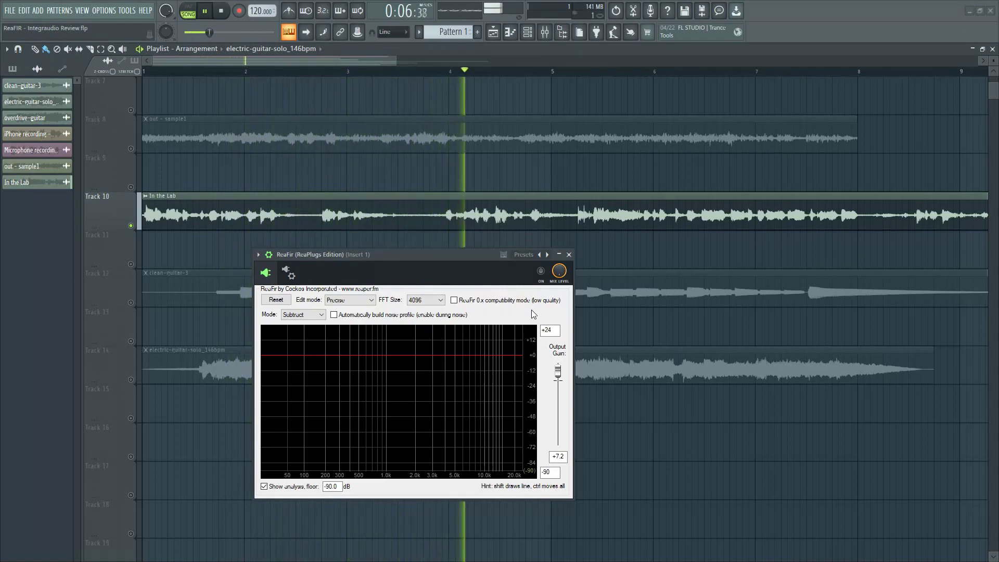
key("space")
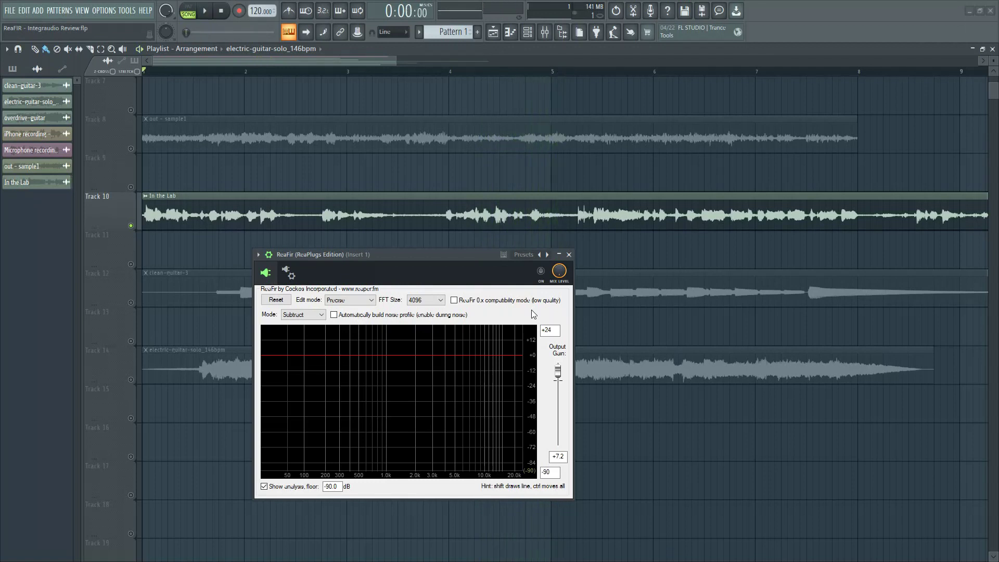
- Build a ReaFir noise profile from the quiet gap before bar 4 in In the Lab, and play the clip from the start
left_click_drag(400, 75, 442, 78)
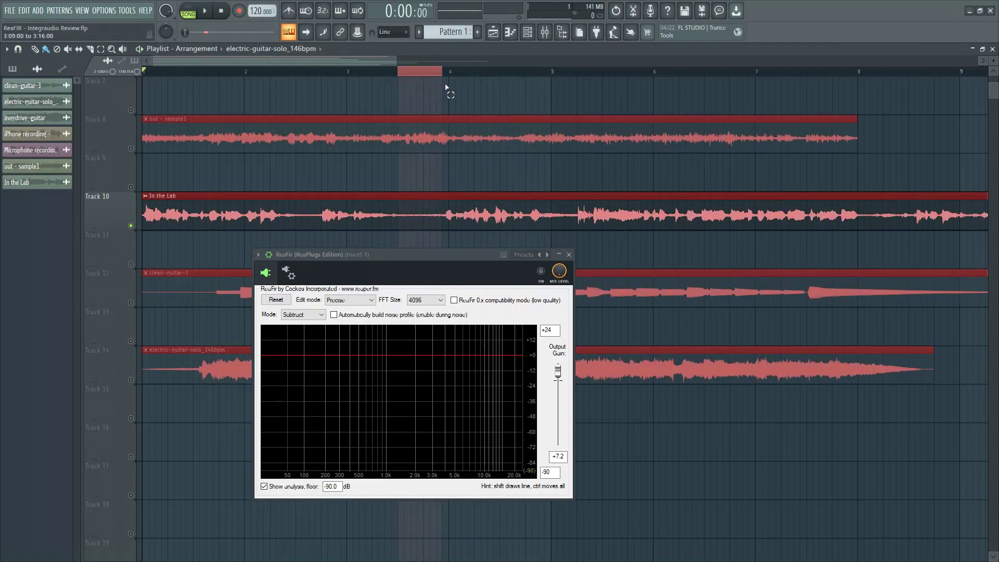
left_click(334, 315)
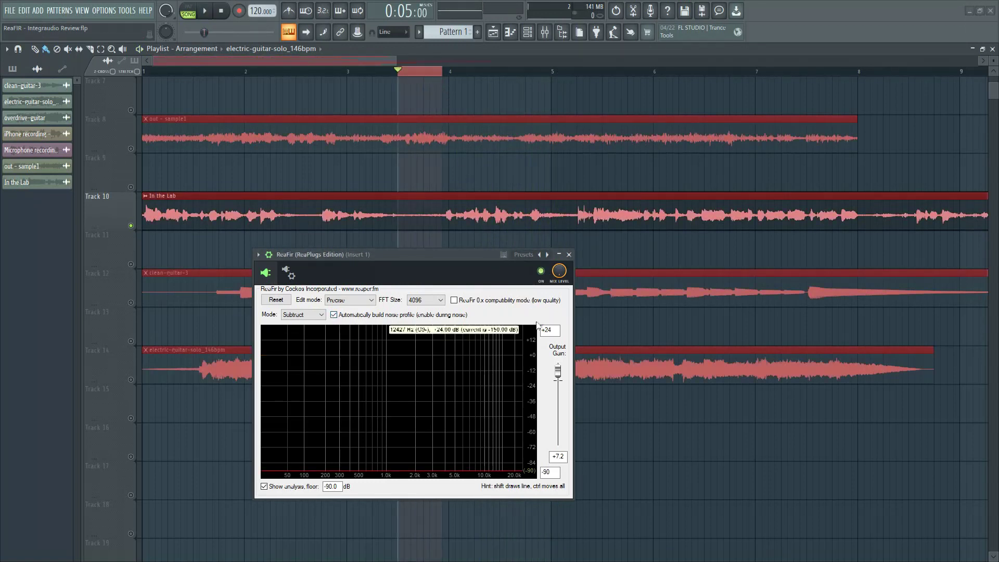
key("space")
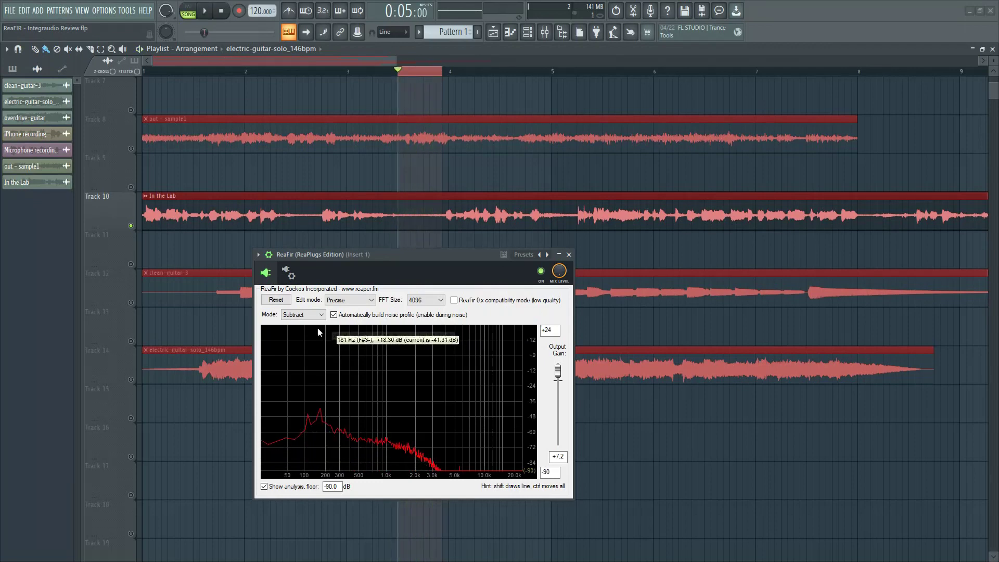
left_click(150, 73)
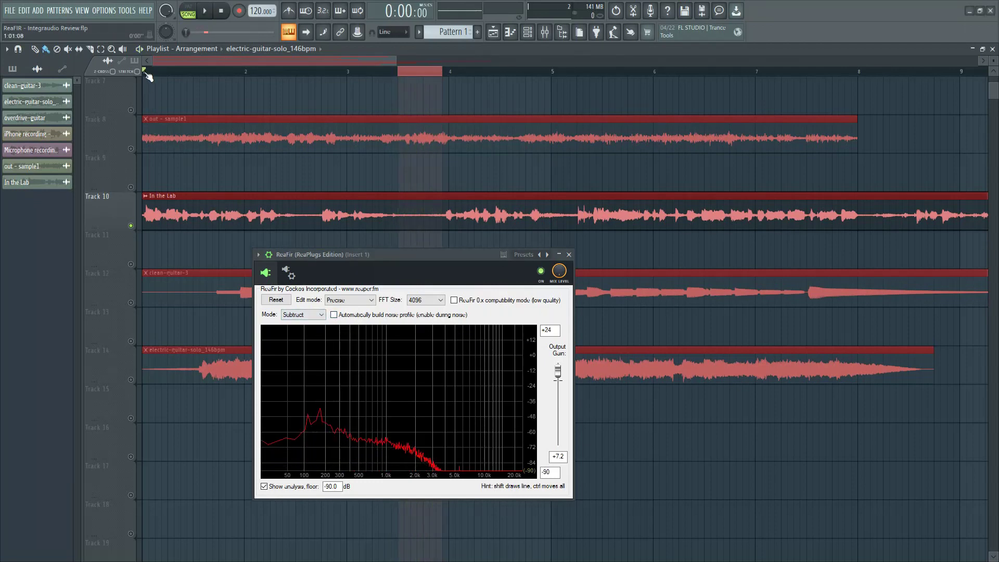
key("space")
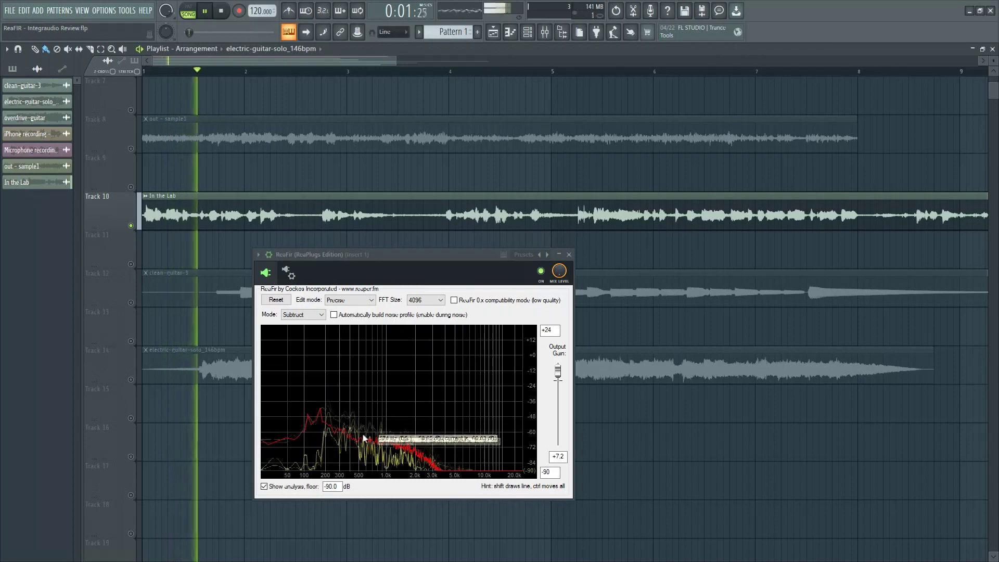
- Try FFT sizes 1024 and 8192 during playback of In the Lab, and return the FFT size to 4096
left_click(425, 300)
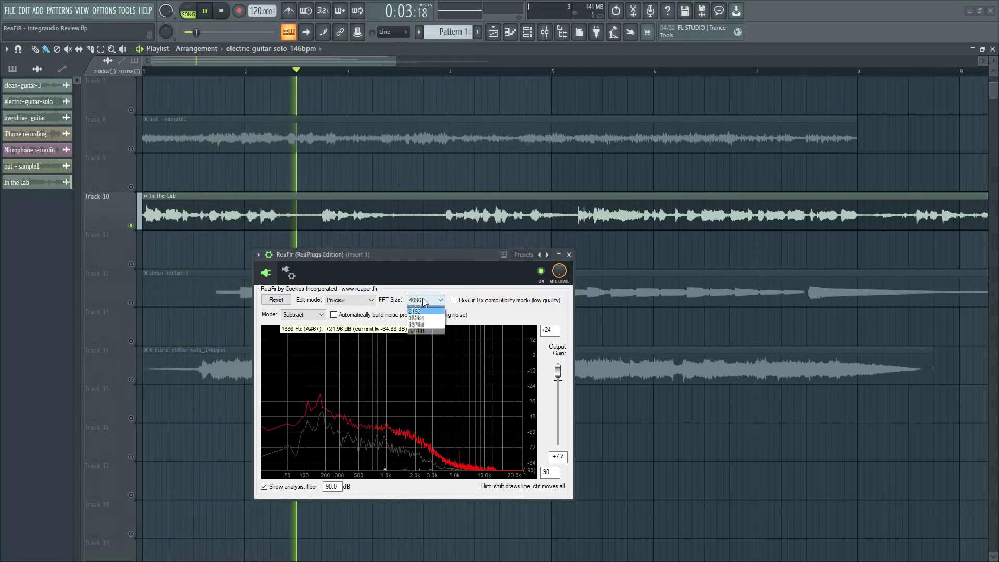
left_click(419, 329)
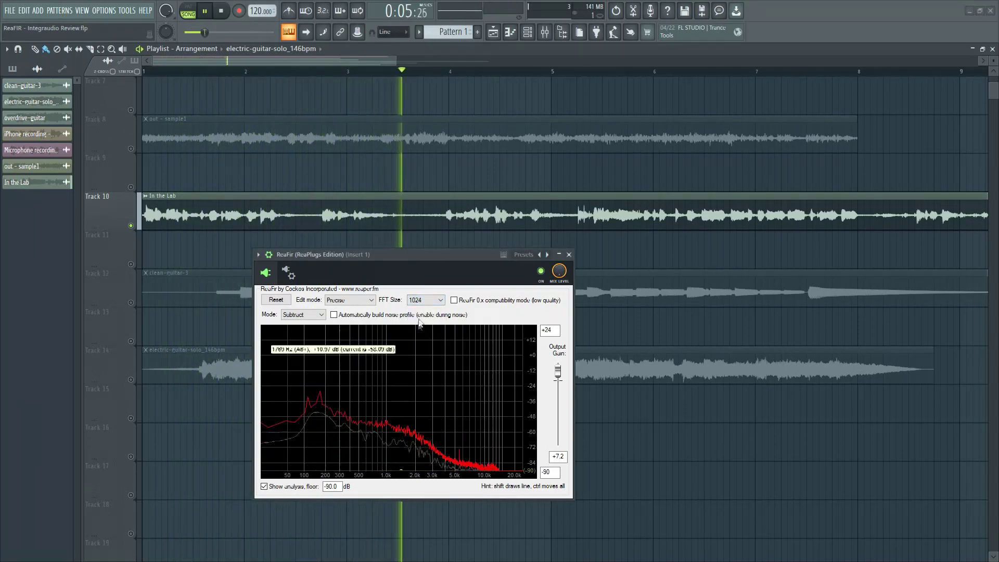
left_click(426, 300)
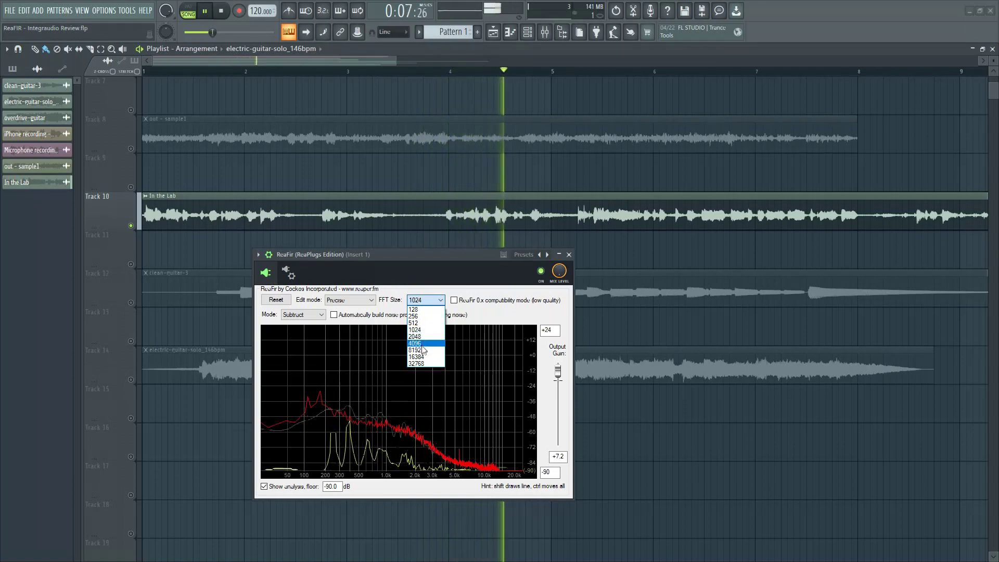
left_click(416, 350)
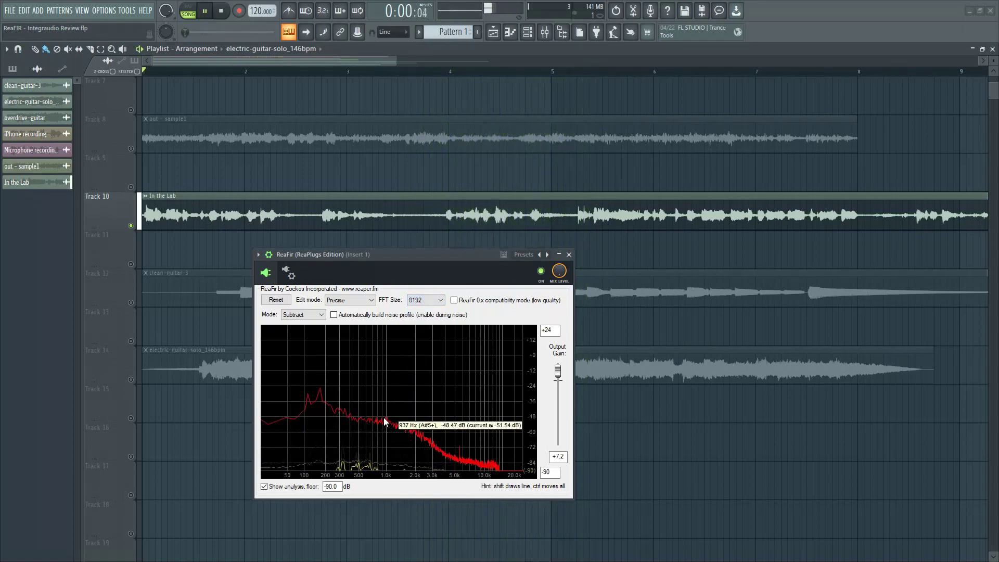
left_click(420, 304)
left_click(419, 342)
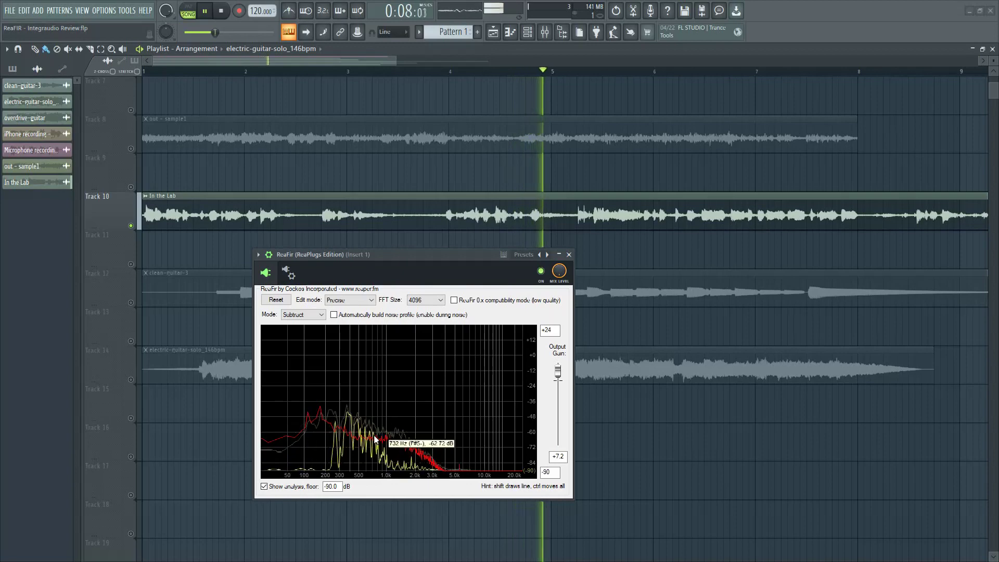
- Lower ReaFir's output gain to +0.5 dB and toggle the plugin during playback to compare In the Lab with and without noise reduction
left_click_drag(557, 370, 560, 381)
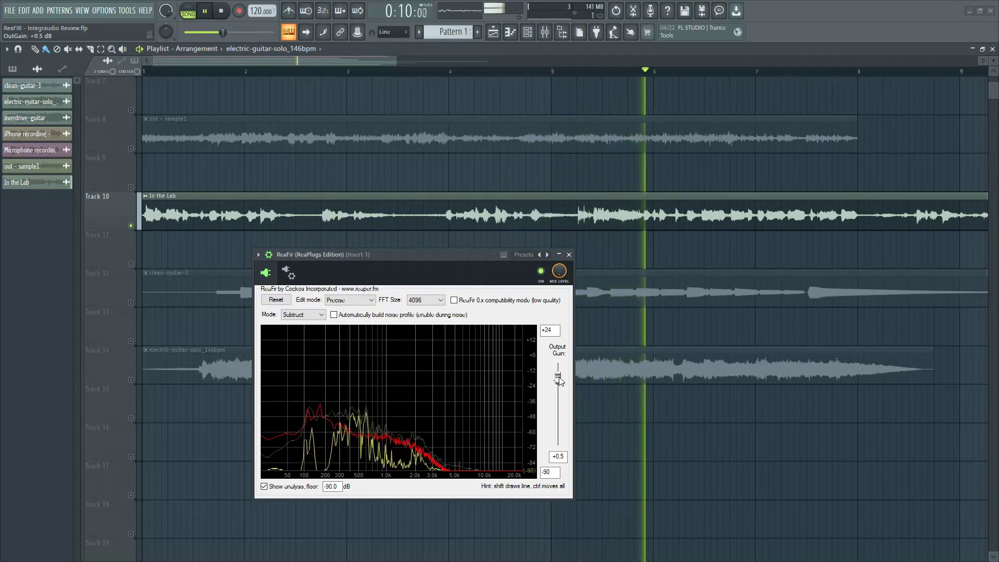
left_click(543, 271)
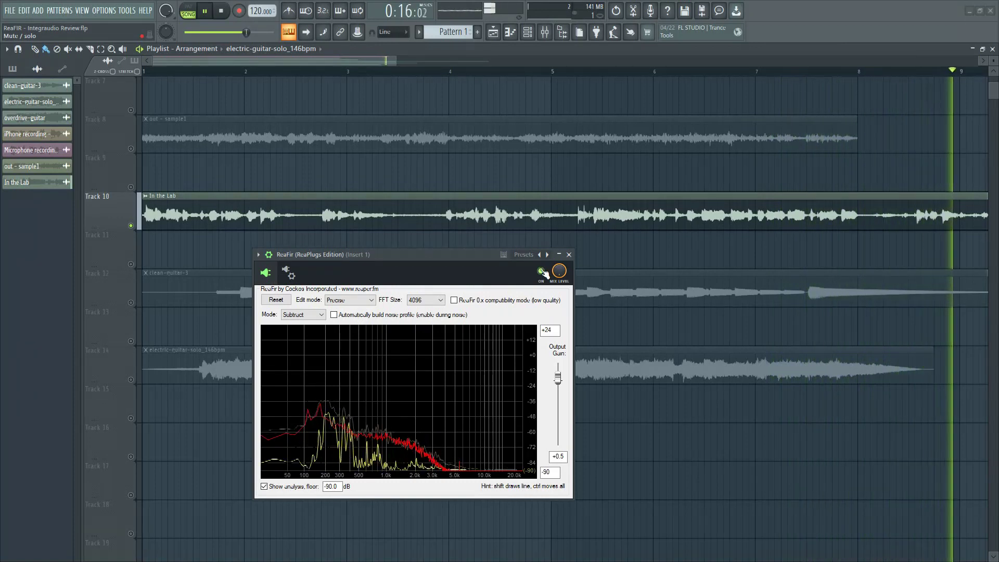
- Solo the clean guitar clip on Track 12, reset ReaFir's curve, and listen to the clip with ReaFir bypassed
key("space")
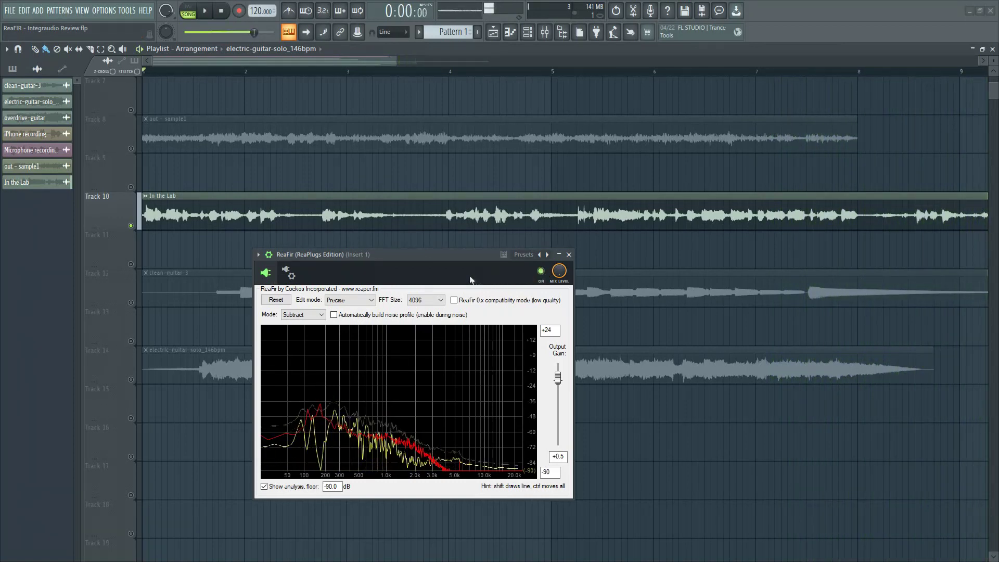
scroll(224, 281, "down", 3)
right_click(134, 188)
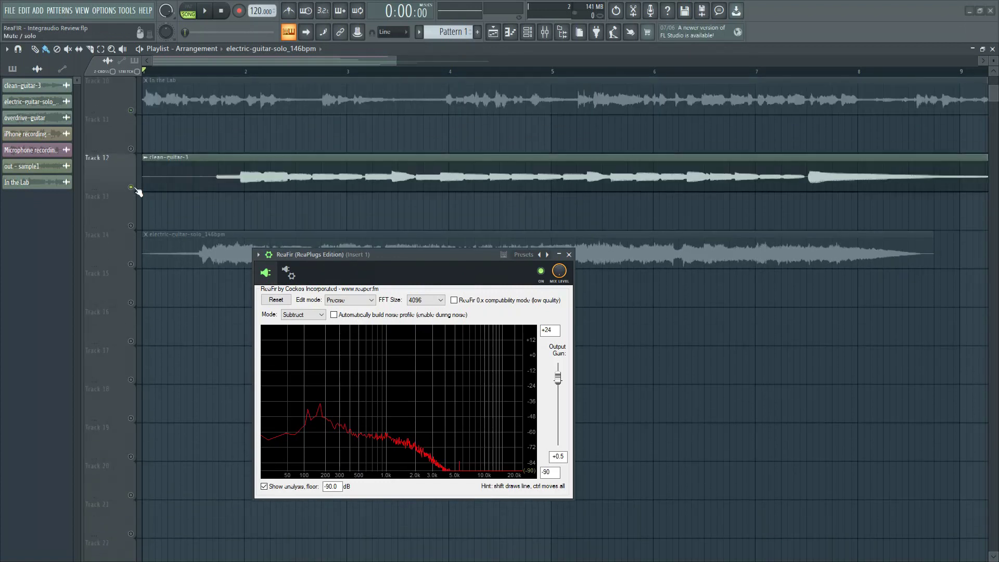
key("space")
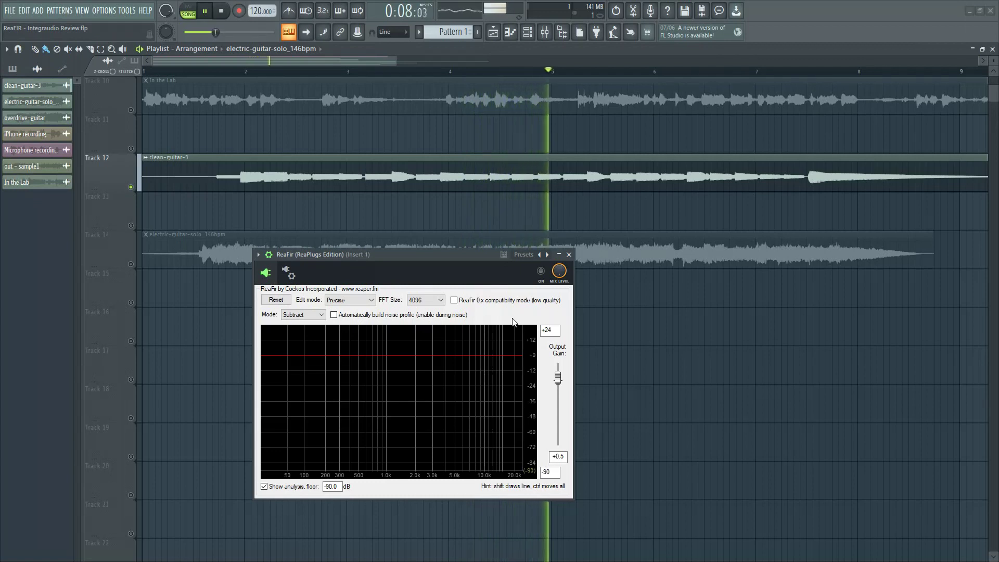
key("space")
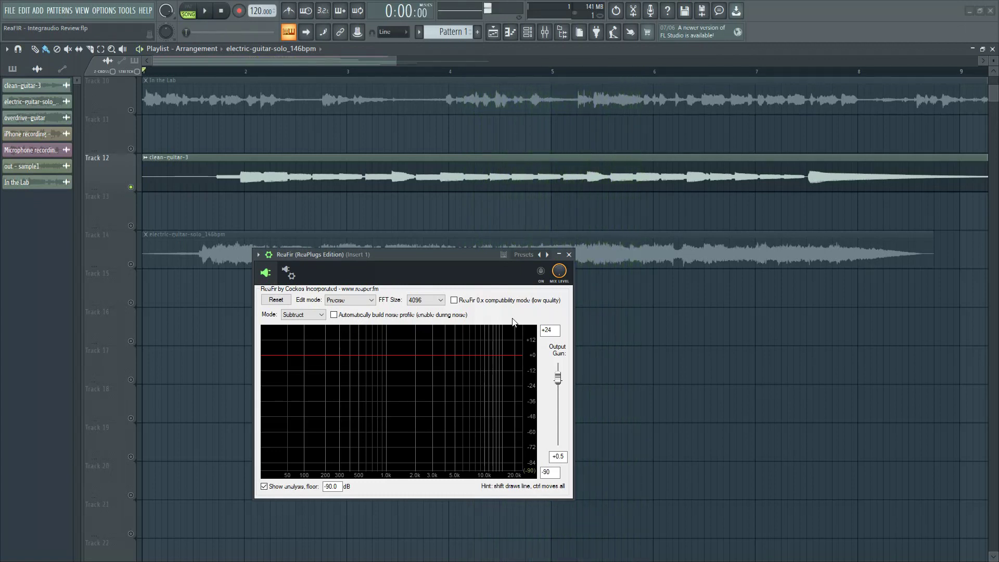
- Build a ReaFir noise profile from the quiet opening of the clean guitar clip, with the plugin enabled
left_click(333, 315)
key("space")
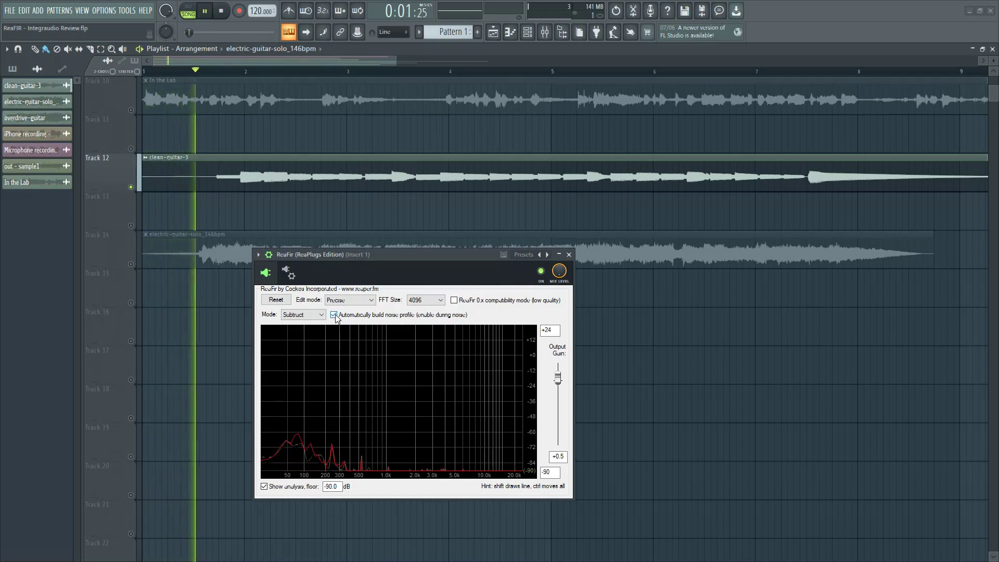
key("space")
left_click(333, 315)
- Play the clean guitar clip through the noise reduction and raise ReaFir's output gain to +2.0 dB
key("space")
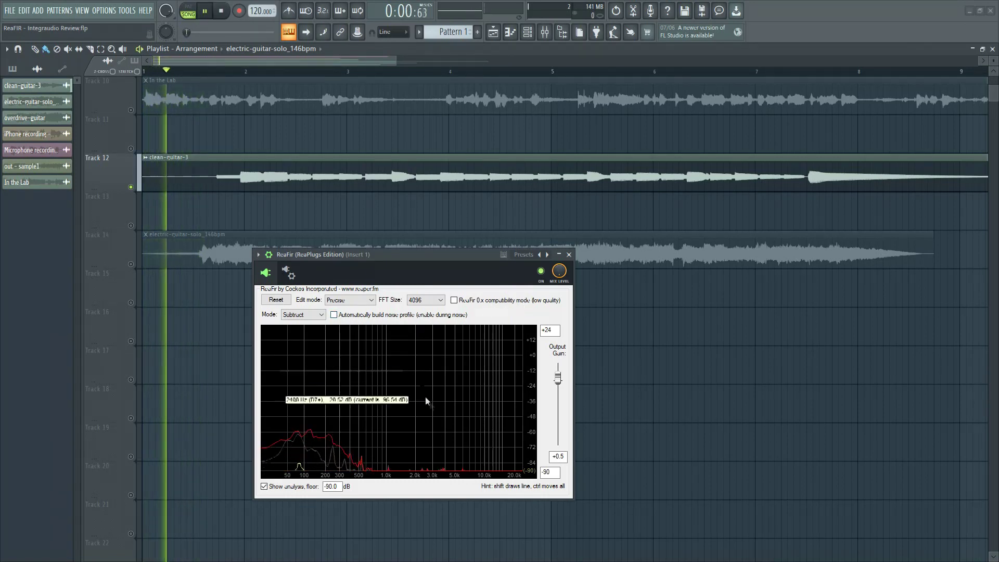
scroll(504, 420, "up", 3)
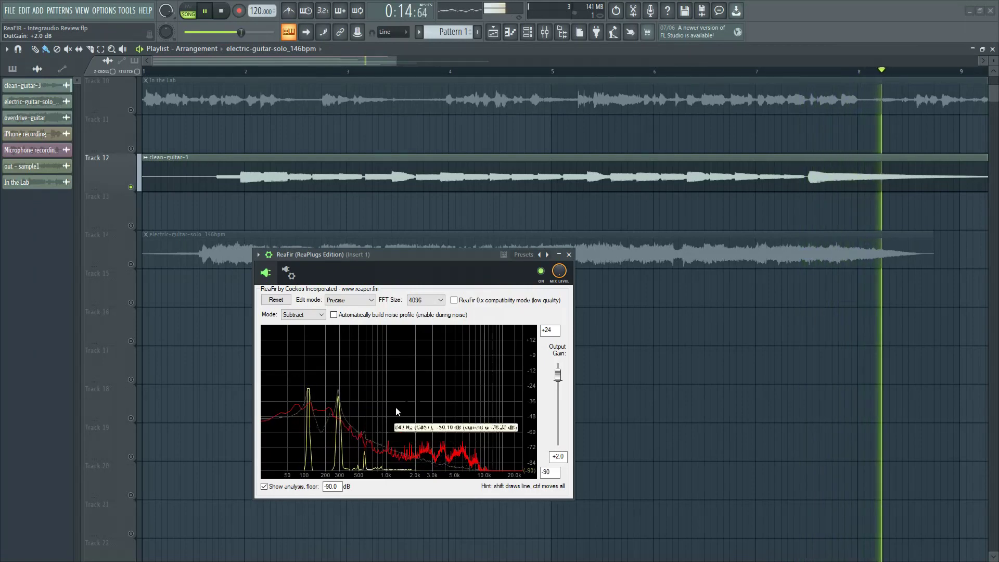
key("space")
- Solo the electric-guitar-solo_146bpm clip on Track 14, reset ReaFir's curve, and listen to the clip with ReaFir bypassed
scroll(328, 221, "down", 2)
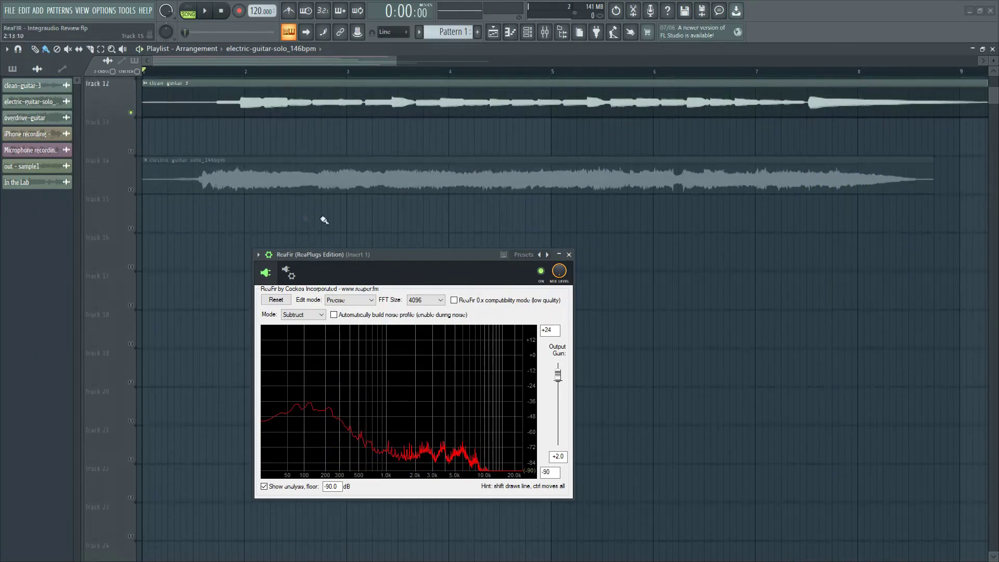
left_click(131, 187)
left_click(275, 300)
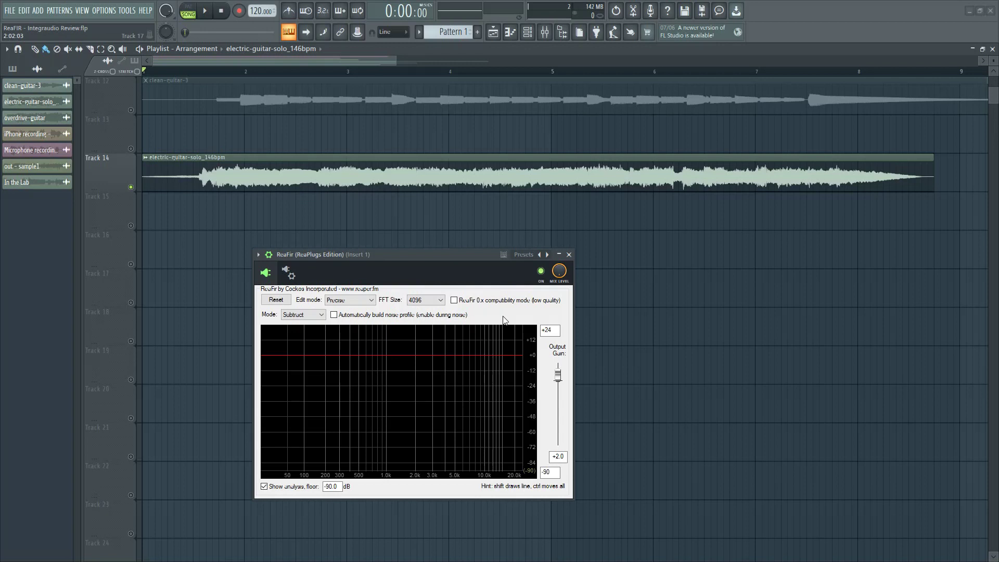
key("space")
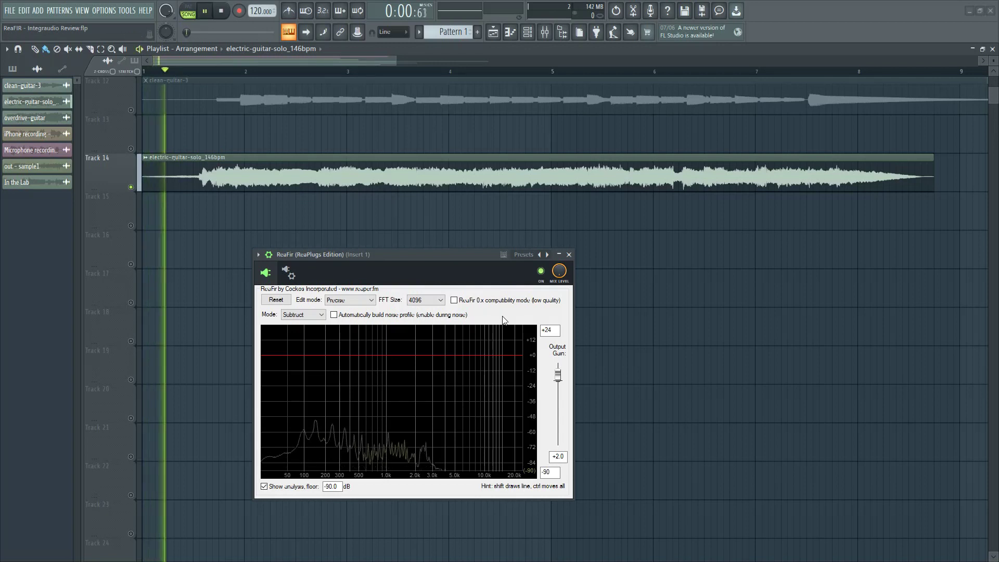
key("space")
left_click(541, 271)
key("space")
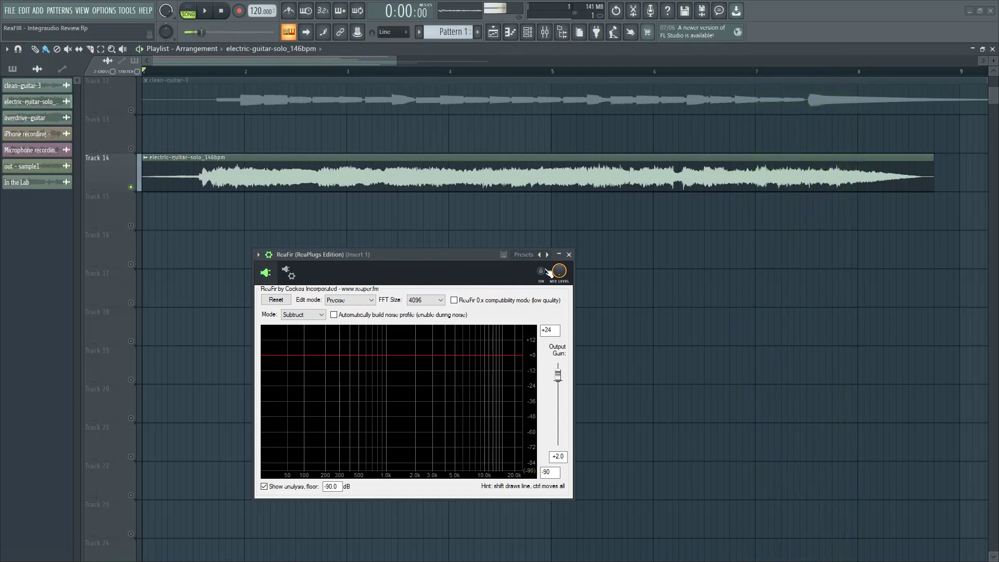
key("space")
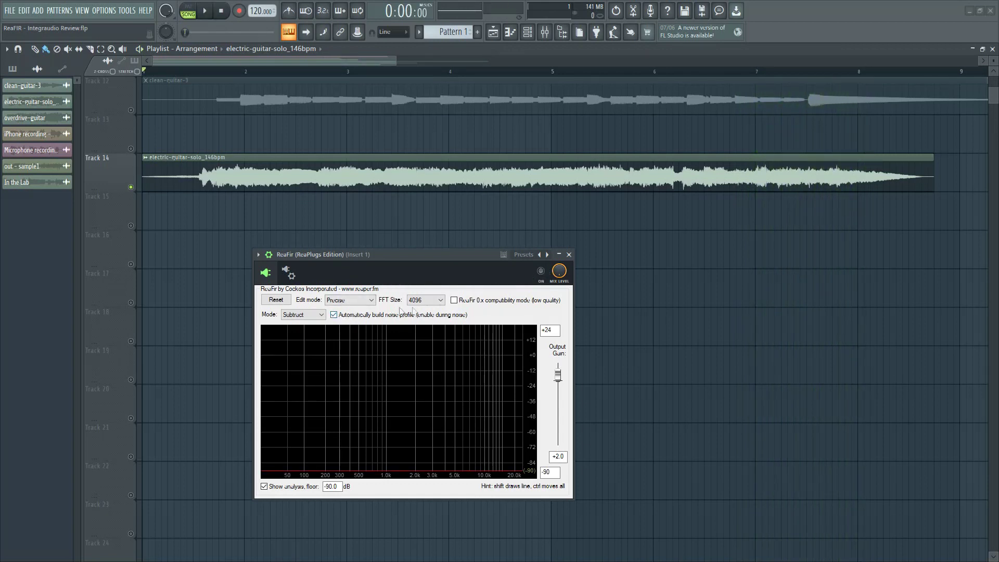
- Re-enable ReaFir and build a noise profile from the quiet opening of the electric guitar solo
left_click(544, 274)
key("space")
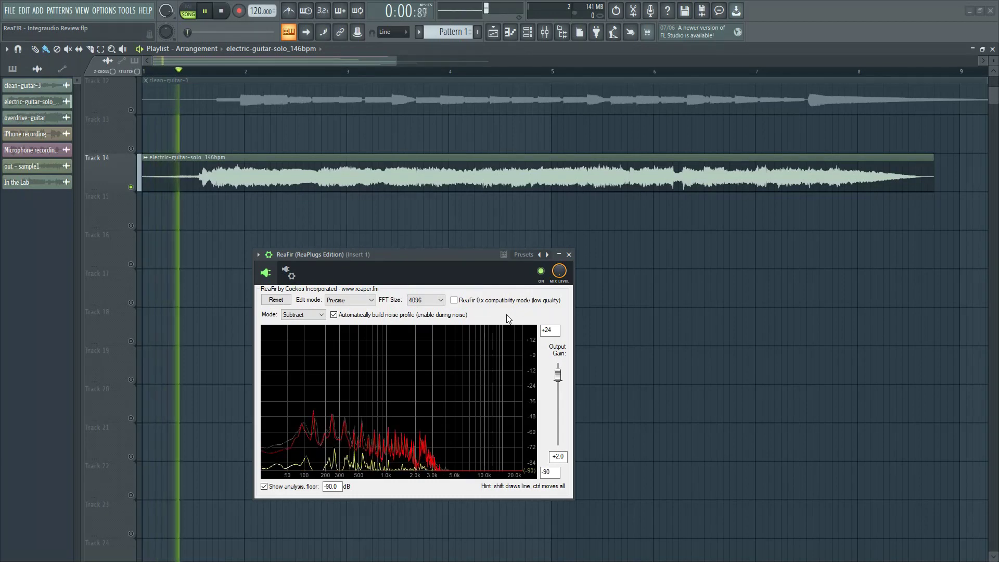
key("space")
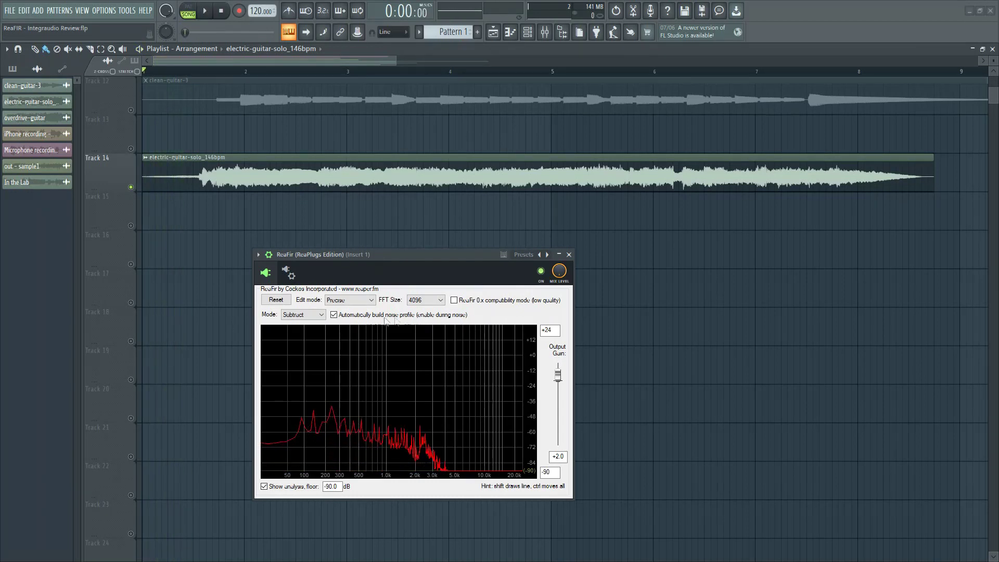
left_click(334, 315)
- Play the electric guitar solo through the noise reduction and lower ReaFir's output gain to +0.0 dB
key("space")
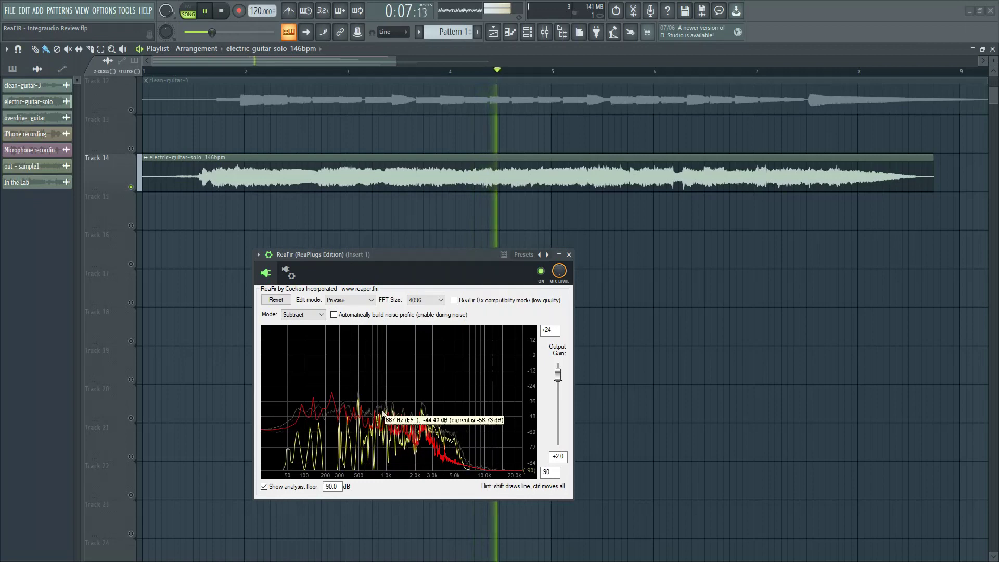
left_click_drag(558, 375, 566, 397)
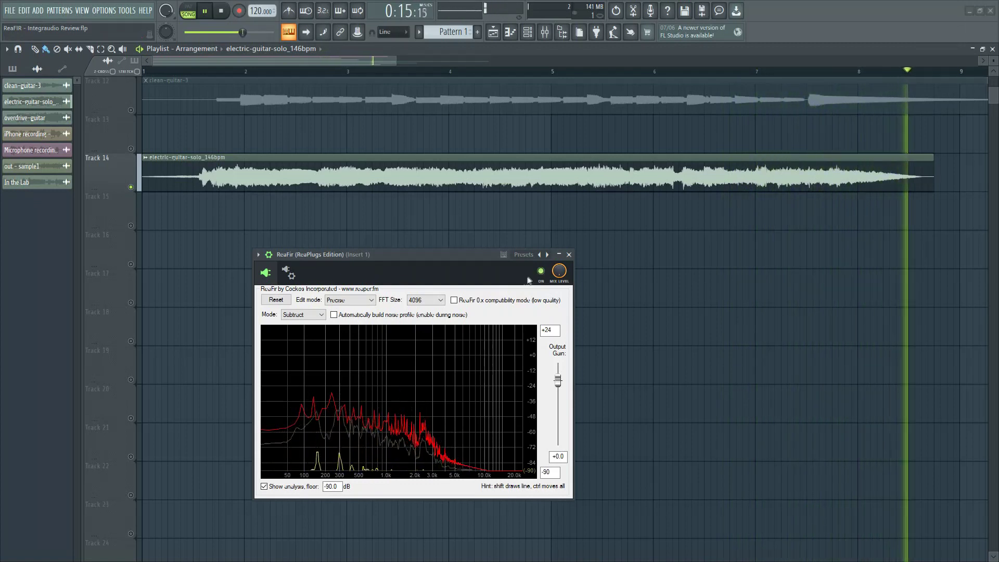
key("space")
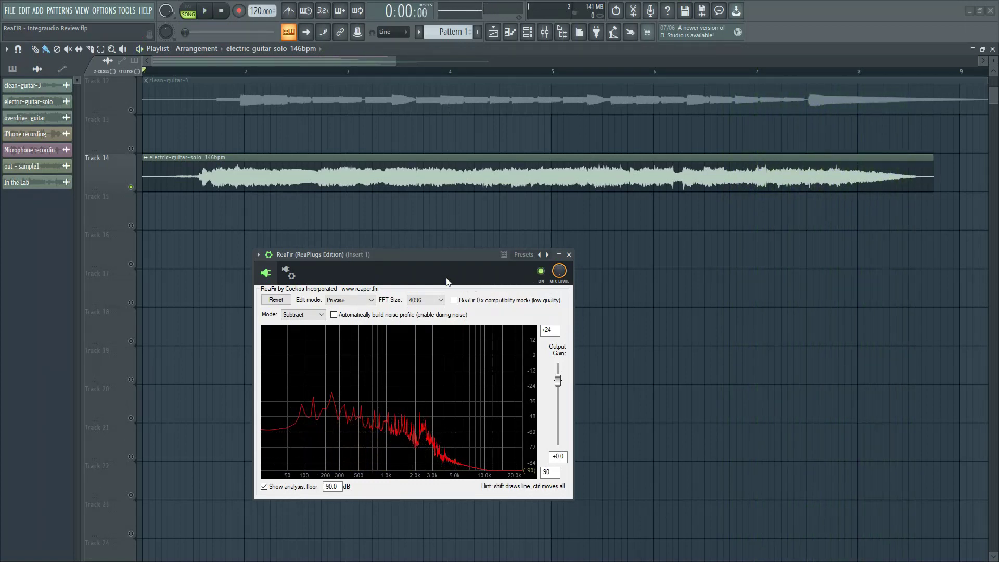